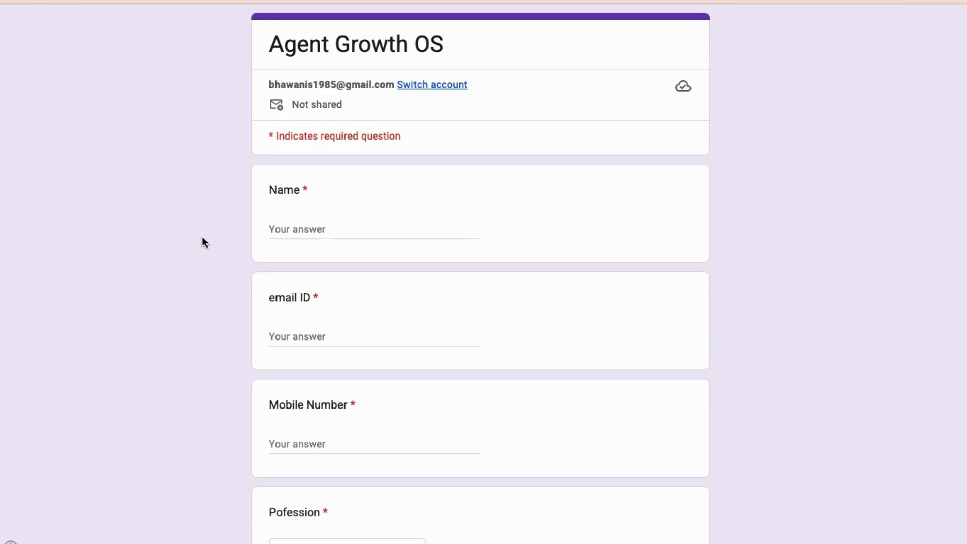
Fill in the applicant's full name and email address in the Agent Growth OS form
left_click(311, 226)
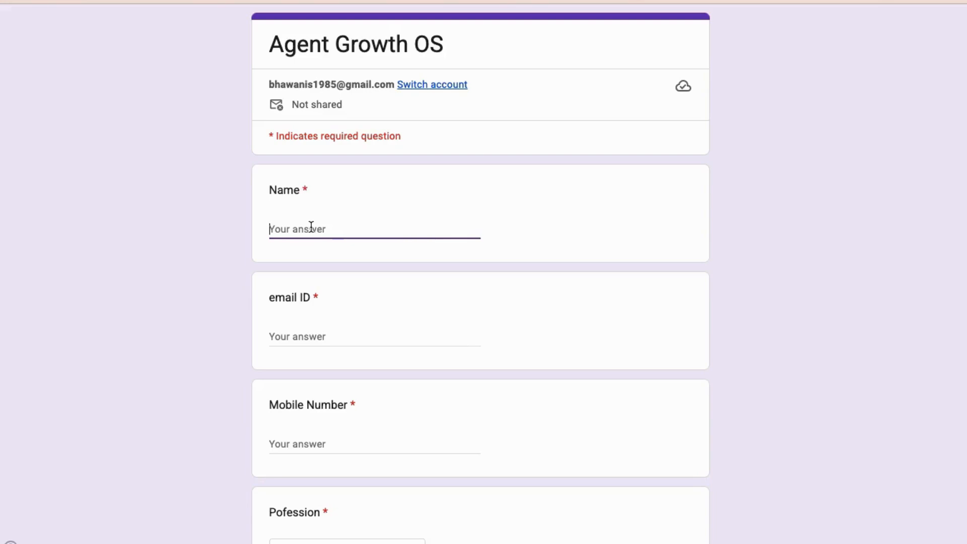
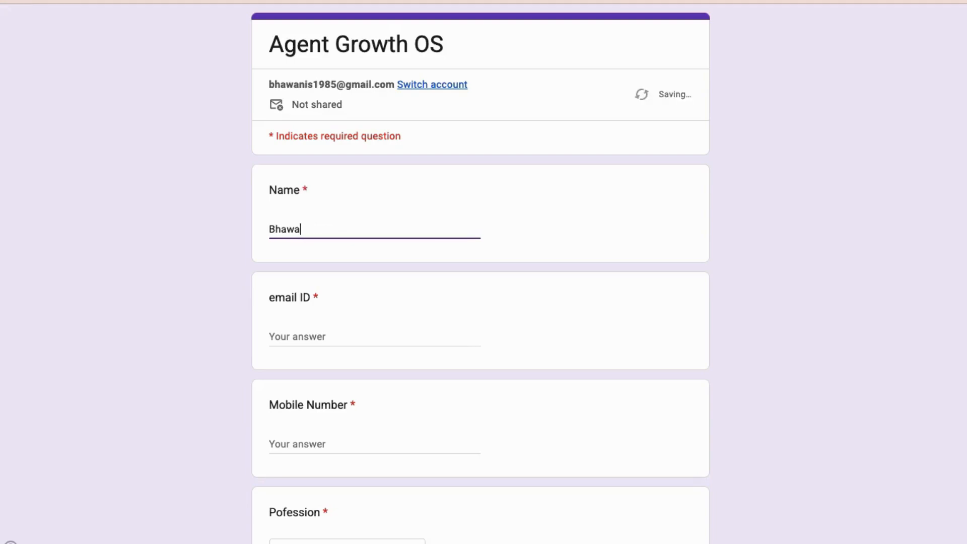
key("Tab")
type("bh")
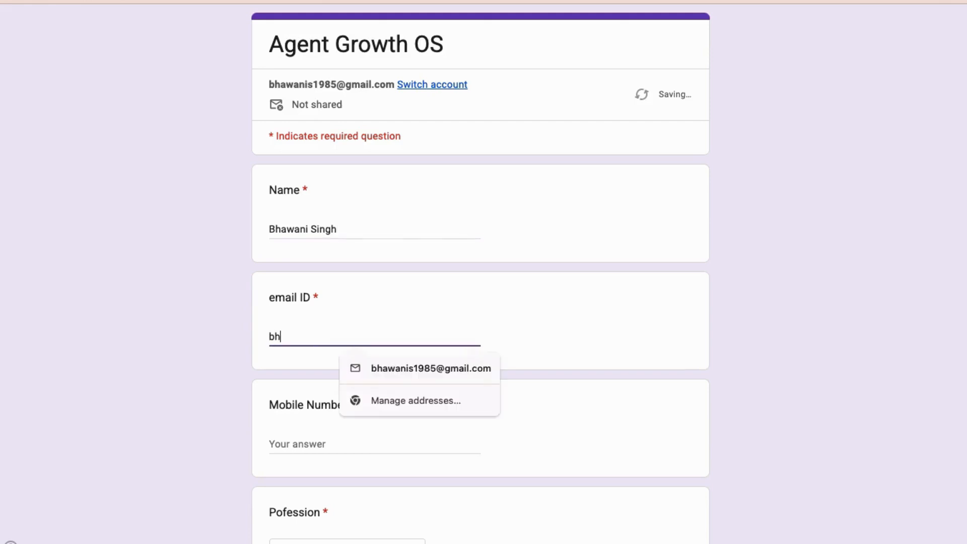
key("Down")
key("Return")
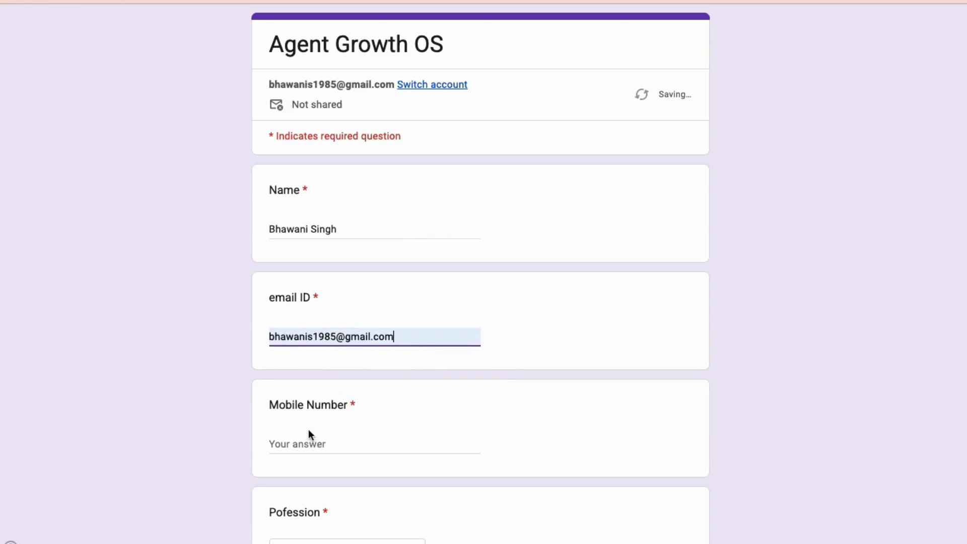
Enter the applicant's mobile number in the form using the saved autofill entry
left_click(305, 444)
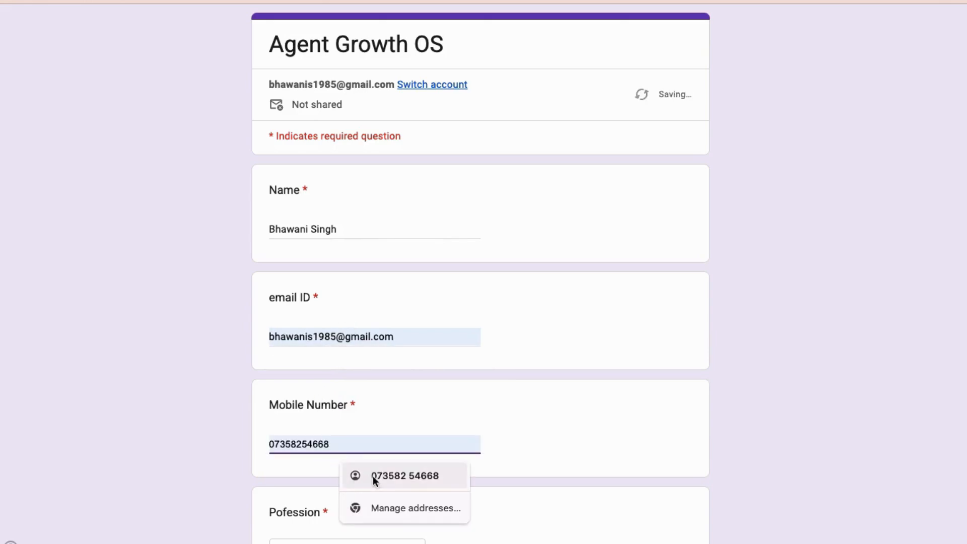
left_click(391, 476)
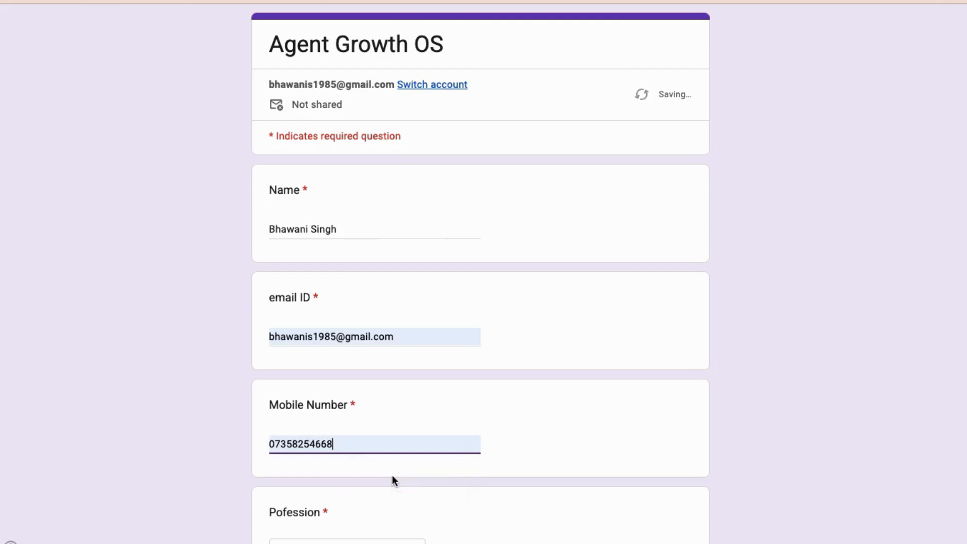
Set the profession to Mutual Fund Distributer and submit the form
scroll(392, 475, "down", 3)
left_click(407, 414)
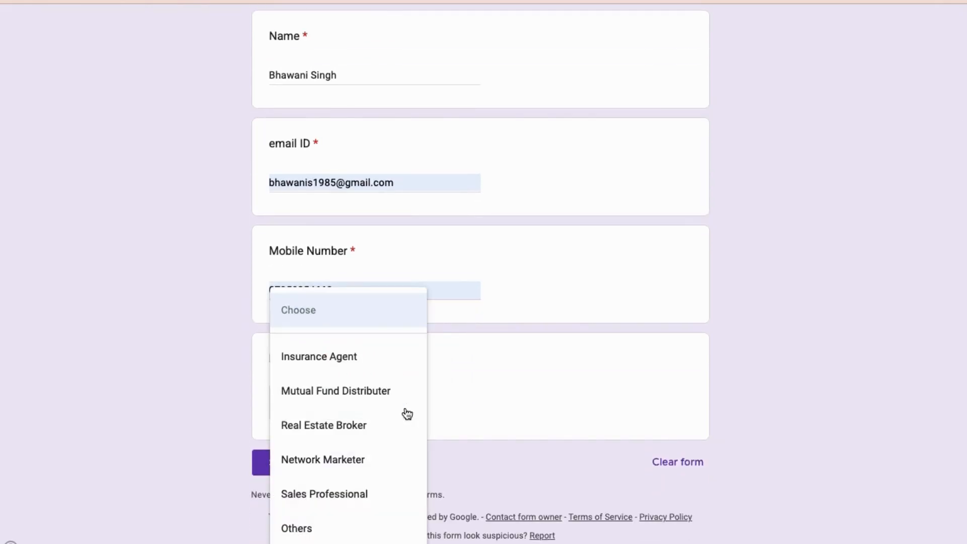
left_click(371, 392)
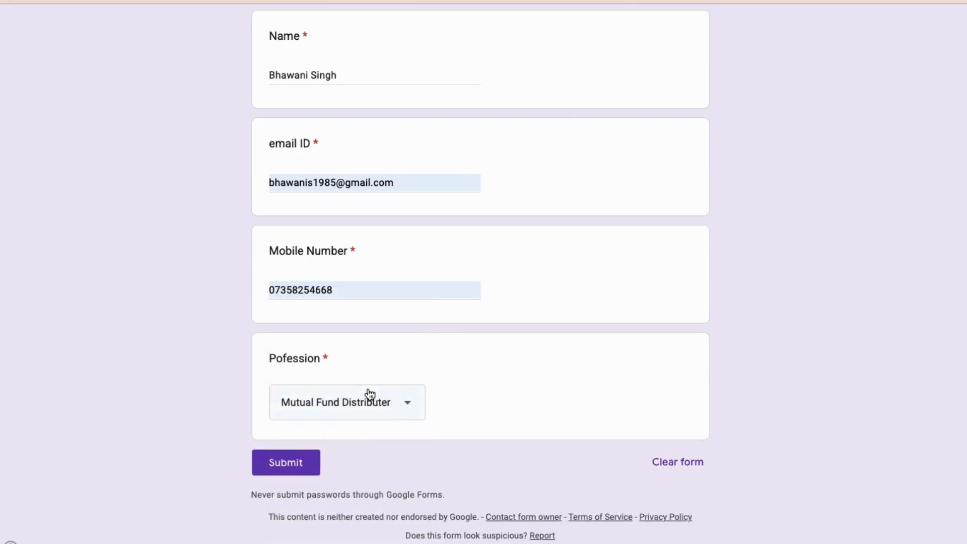
left_click(293, 474)
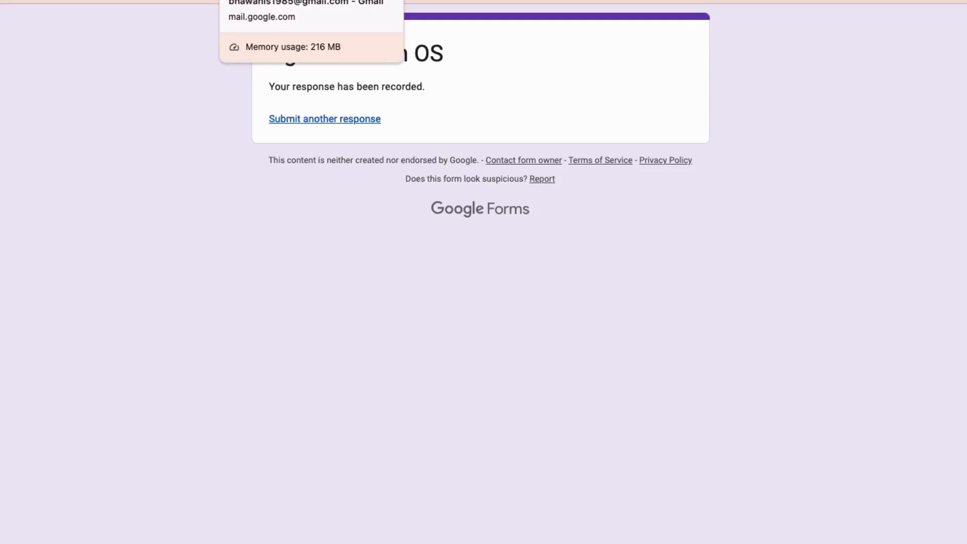
Switch to Gmail, refresh the inbox and open the newest "Welcome to Agent Growth OS – Your CRM is Ready" email
left_click(262, 0)
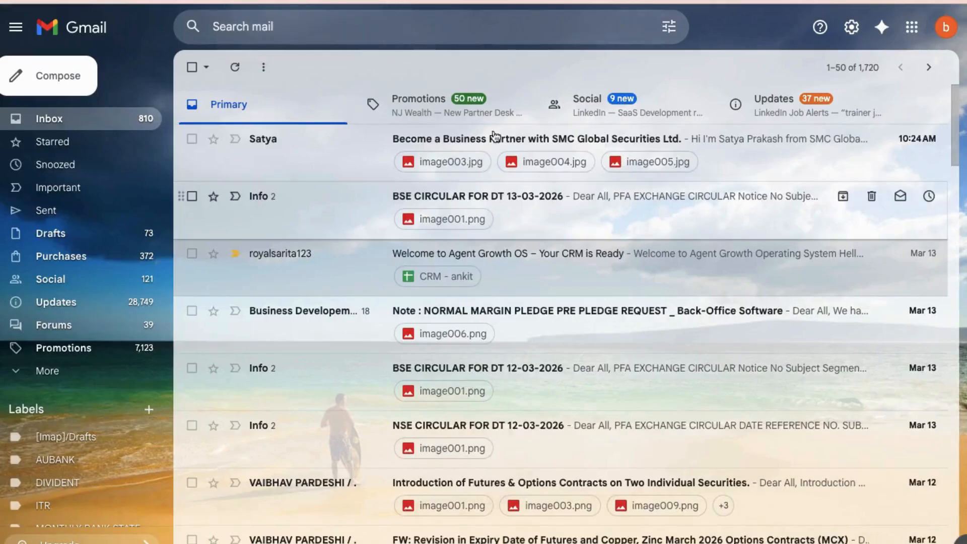
left_click(58, 1)
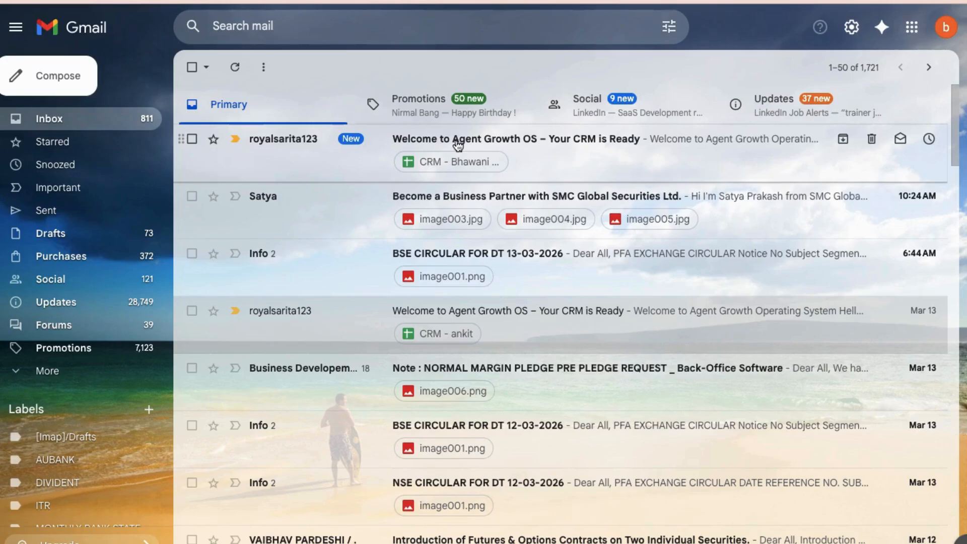
left_click(458, 145)
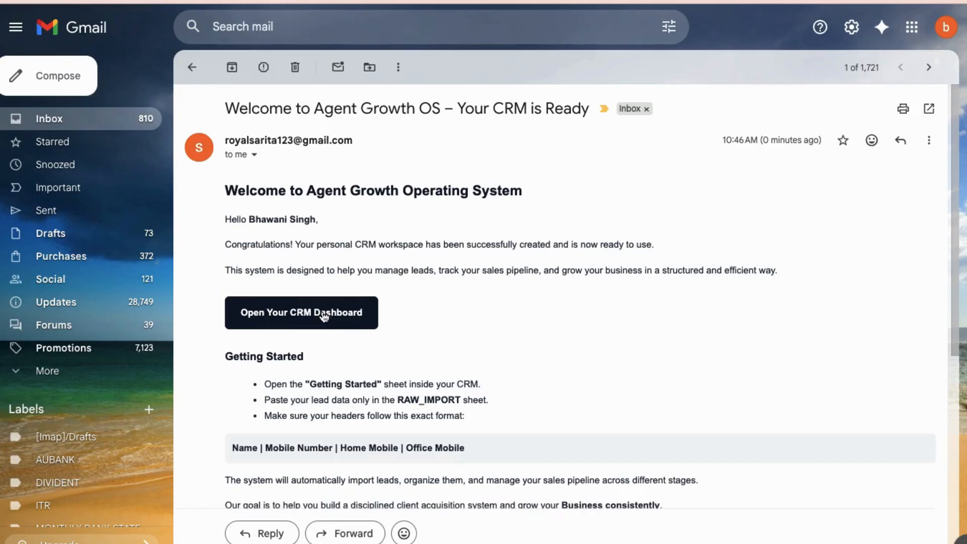
Look through the welcome email down to its attachment and open the CRM dashboard it links to
scroll(323, 316, "down", 6)
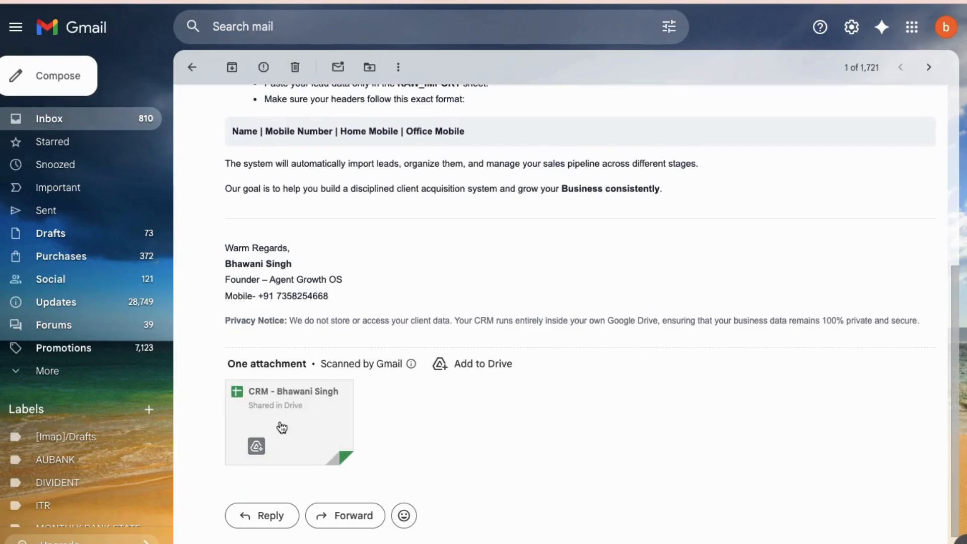
scroll(290, 414, "up", 4)
scroll(290, 415, "up", 1)
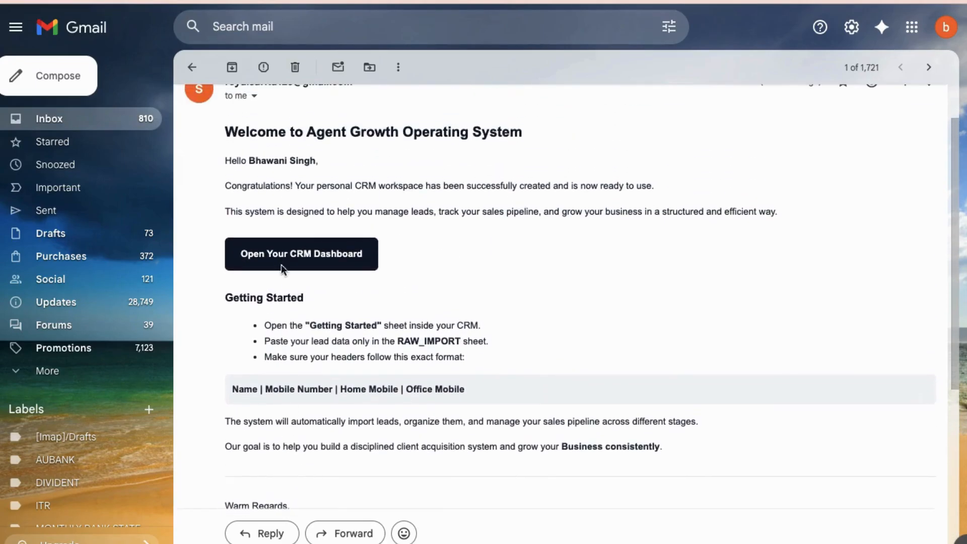
left_click(279, 260)
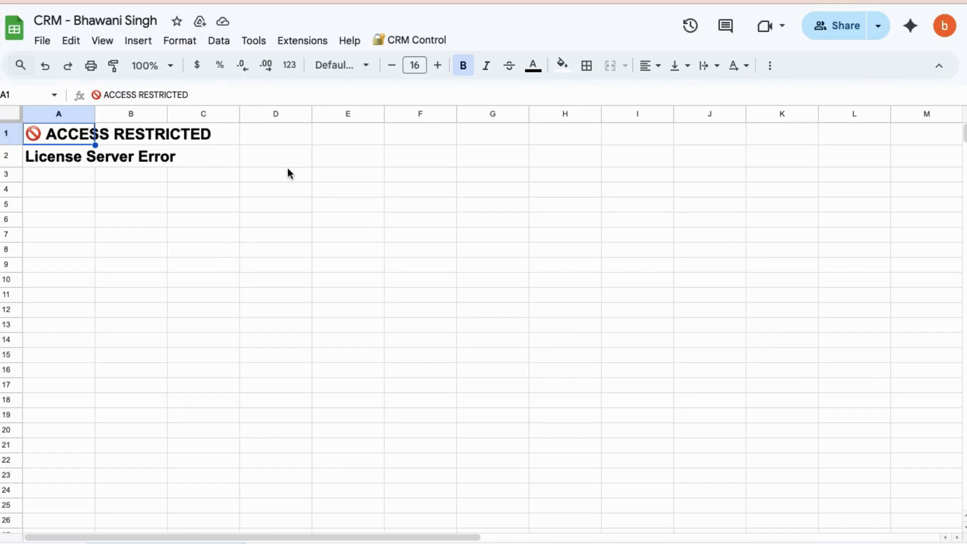
Run Validate License from CRM Control, agree to authorize the script and reveal the advanced options of the unverified-app warning
left_click(410, 41)
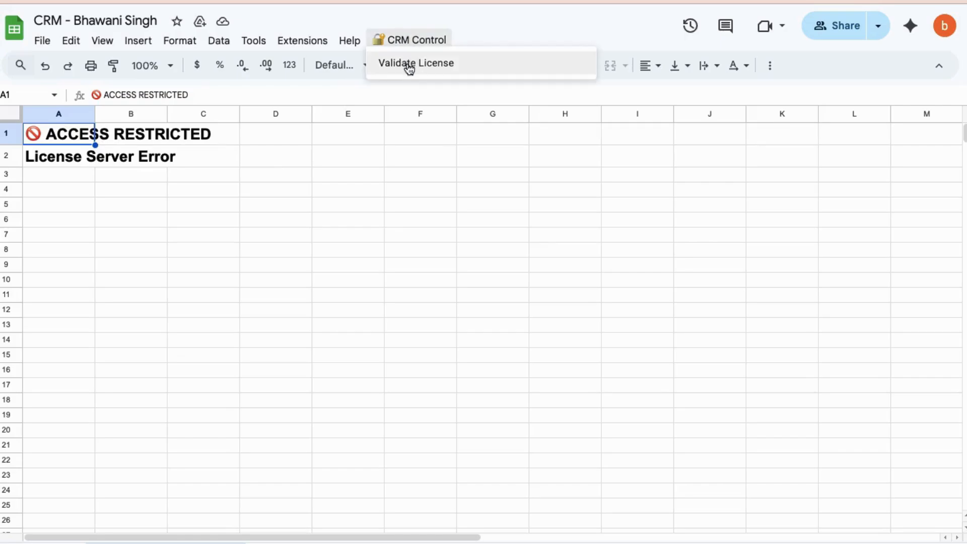
left_click(407, 63)
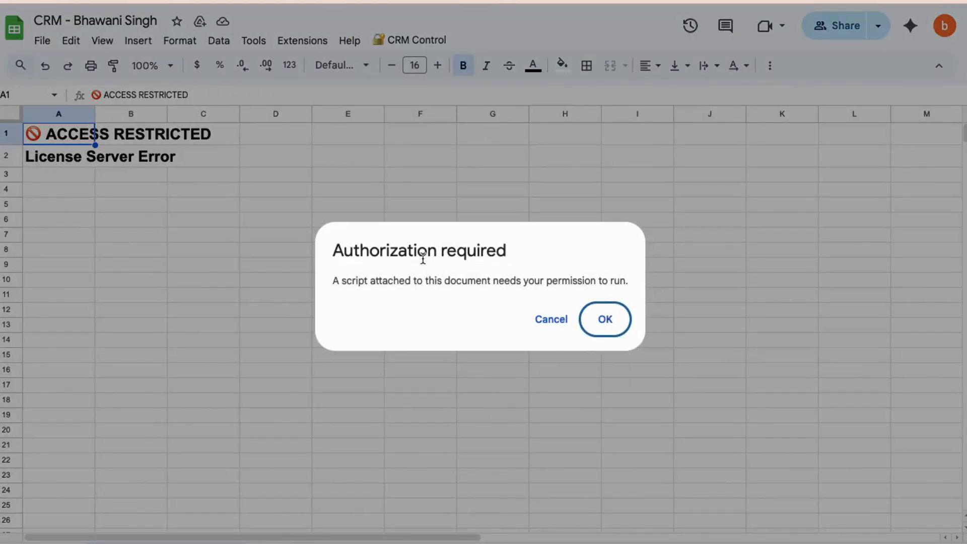
left_click(605, 320)
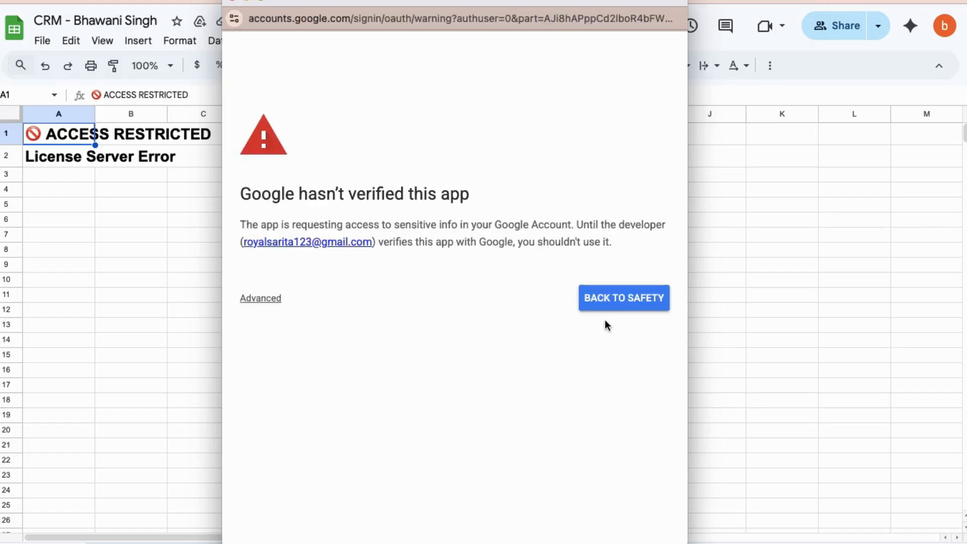
left_click(263, 299)
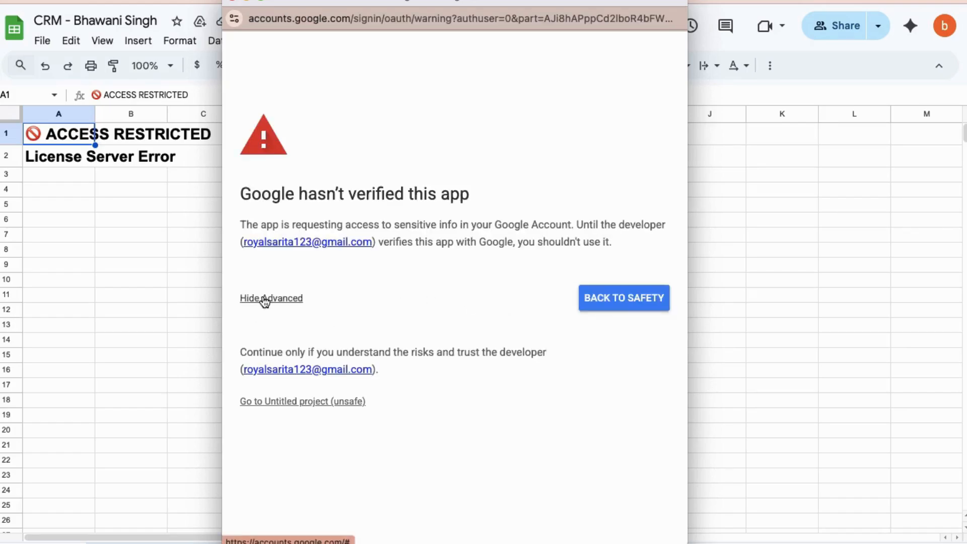
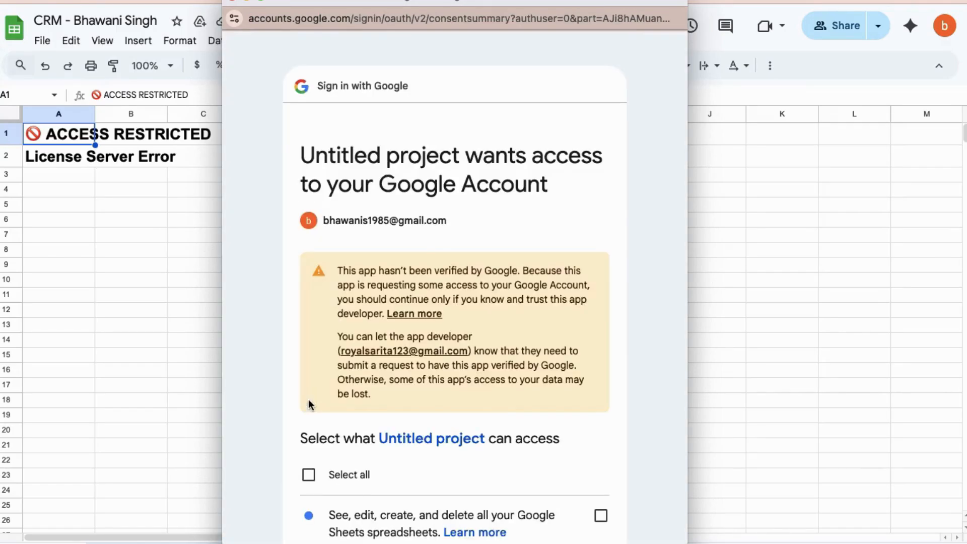
Grant Untitled project all requested permissions, covering Google Sheets spreadsheets and connecting to an external service, and continue the authorization
left_click(309, 475)
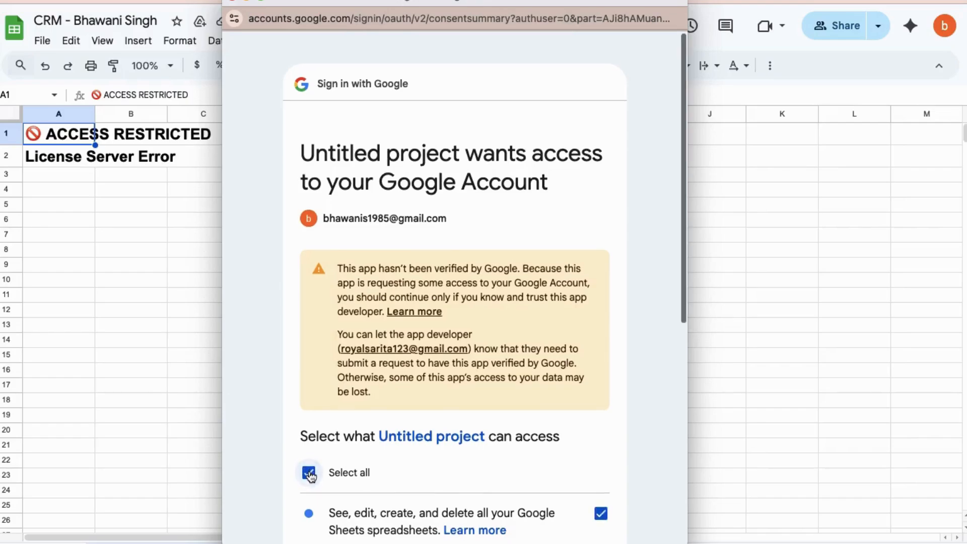
scroll(309, 475, "down", 8)
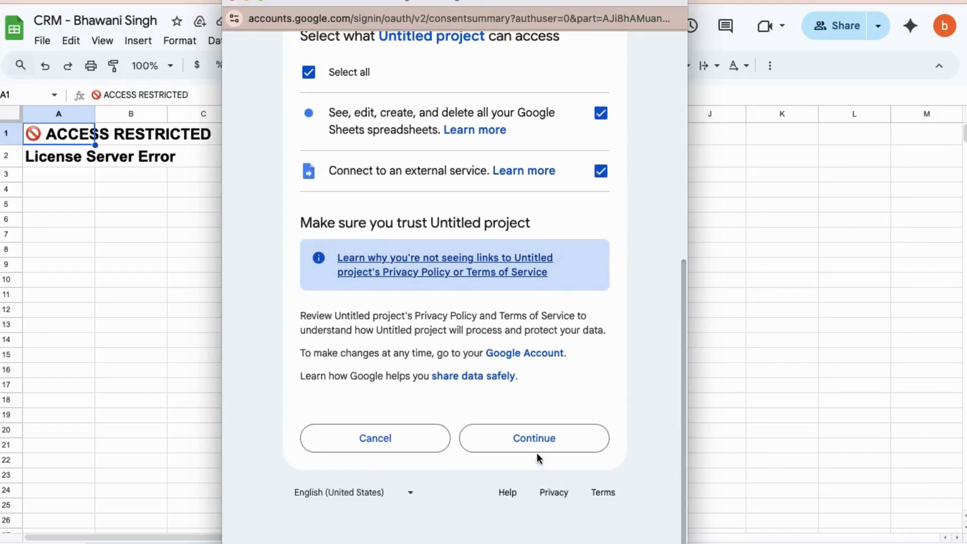
left_click(534, 446)
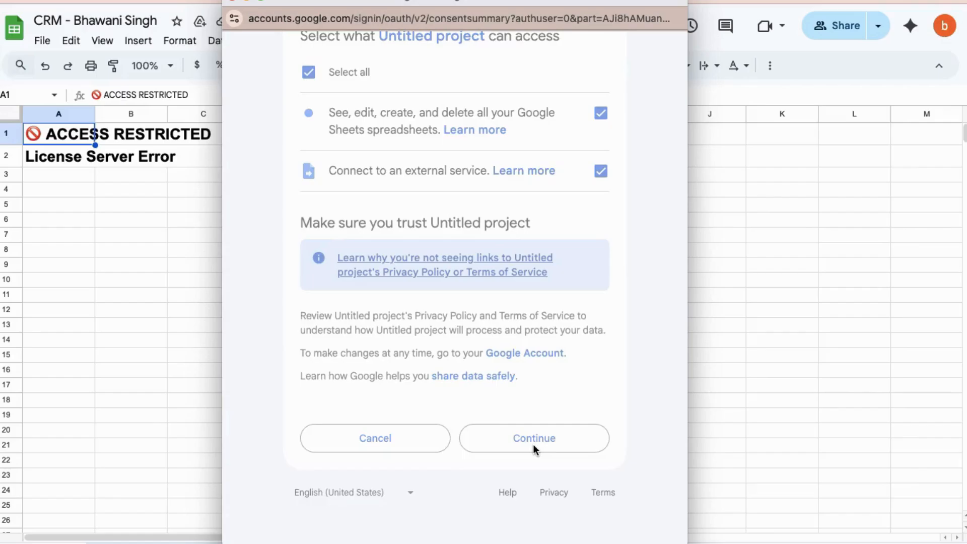
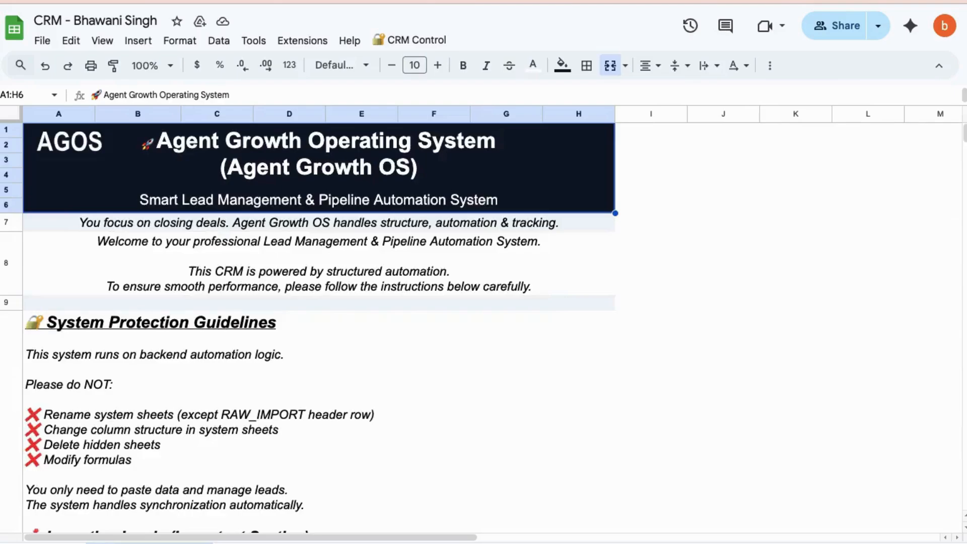
Read the system protection and lead-importing guidelines, and review the Stages, City, Relation and Profession option lists on the dropdown values sheet
scroll(246, 371, "down", 3)
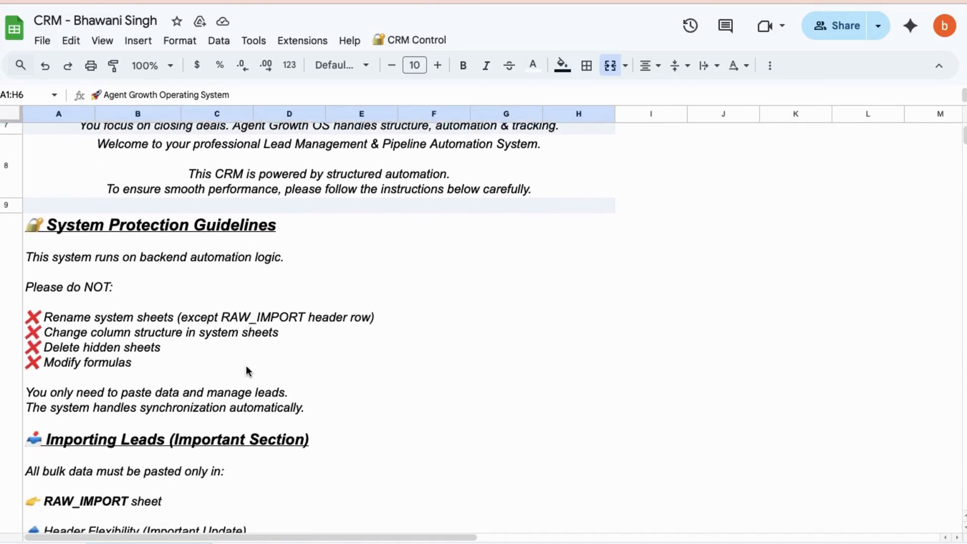
scroll(247, 370, "down", 5)
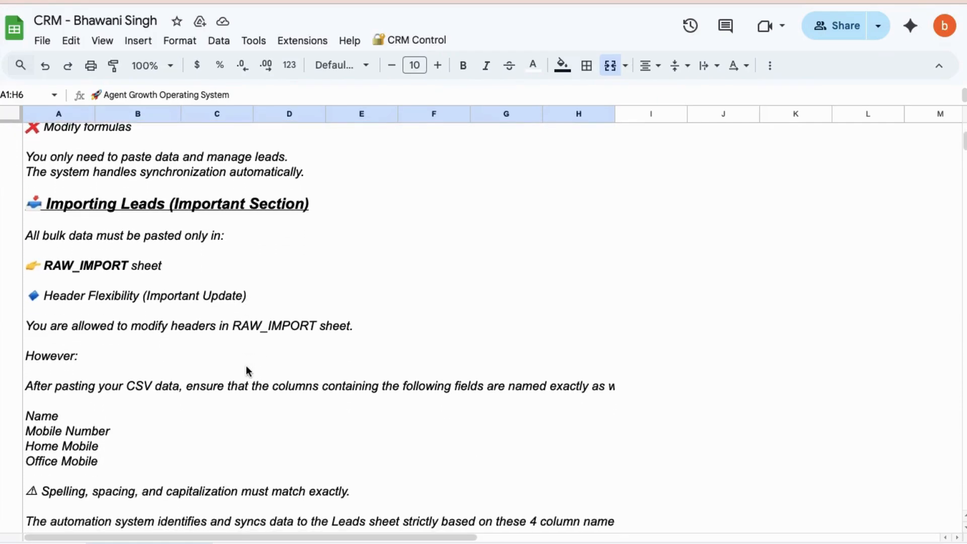
scroll(247, 371, "down", 2)
scroll(247, 371, "down", 1)
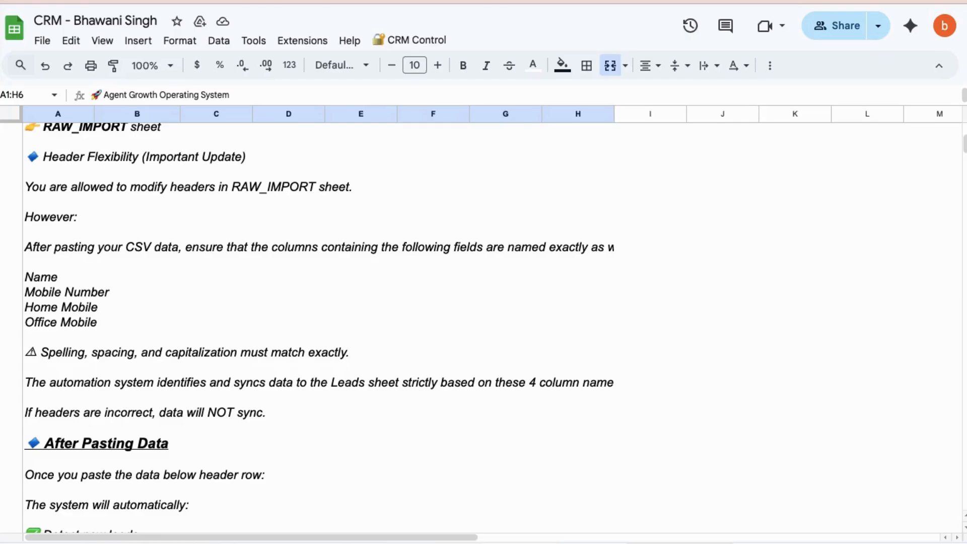
left_click(680, 543)
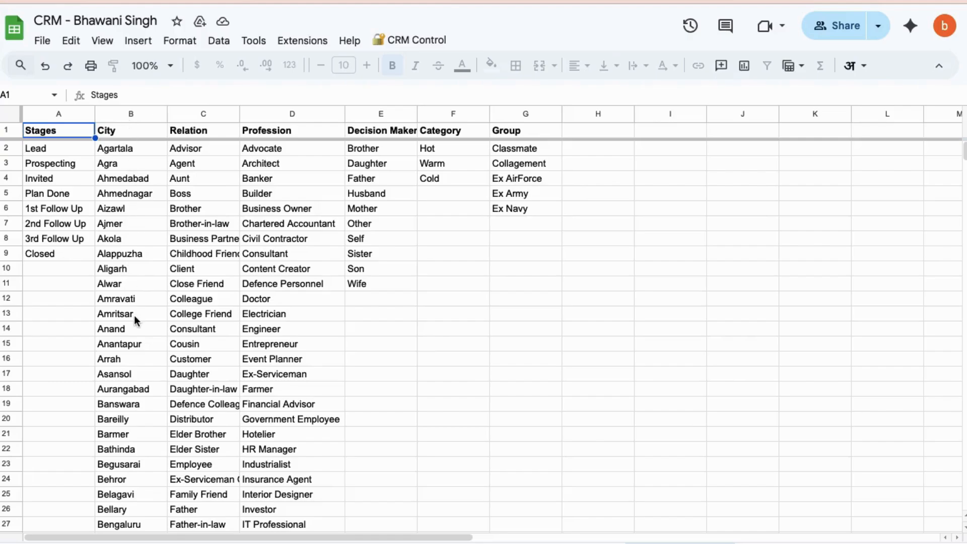
scroll(134, 315, "down", 20)
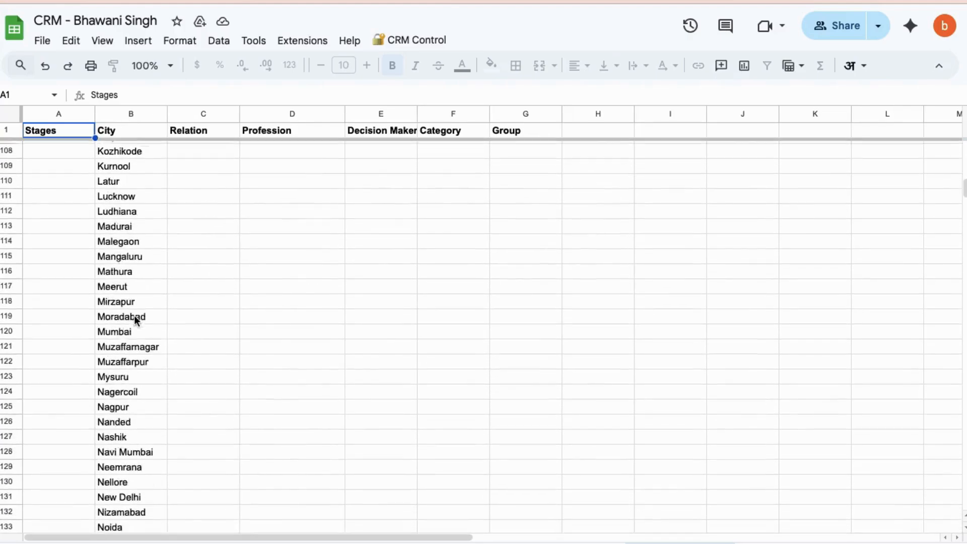
scroll(134, 316, "down", 15)
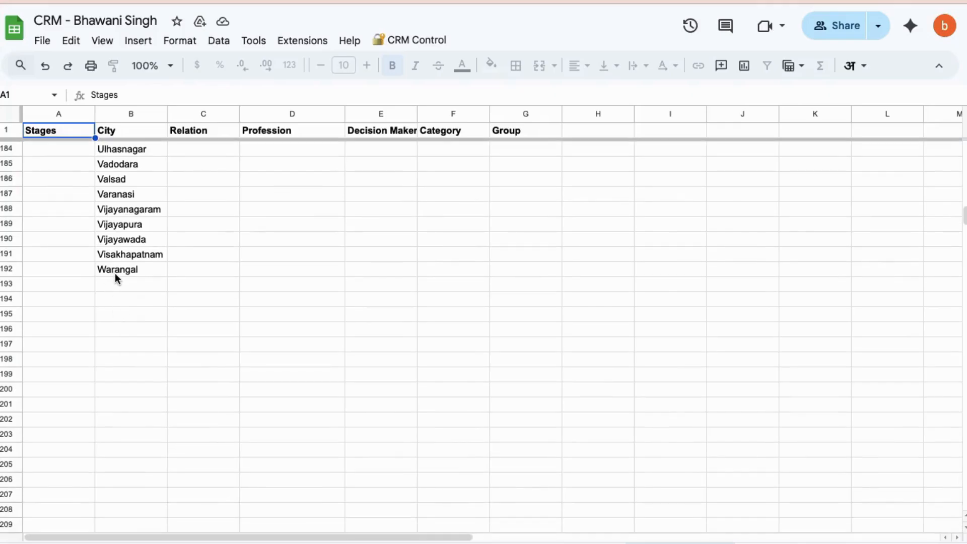
scroll(221, 178, "up", 20)
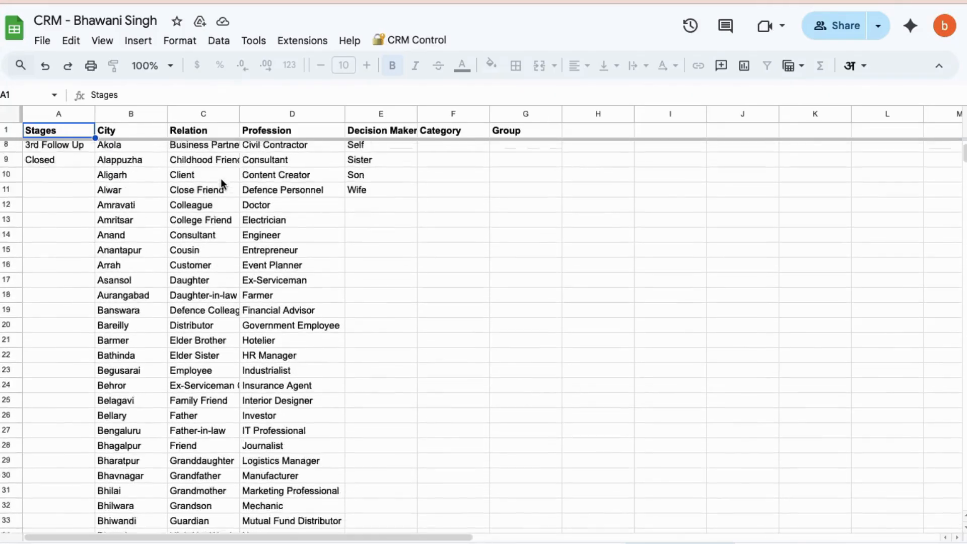
scroll(221, 178, "up", 2)
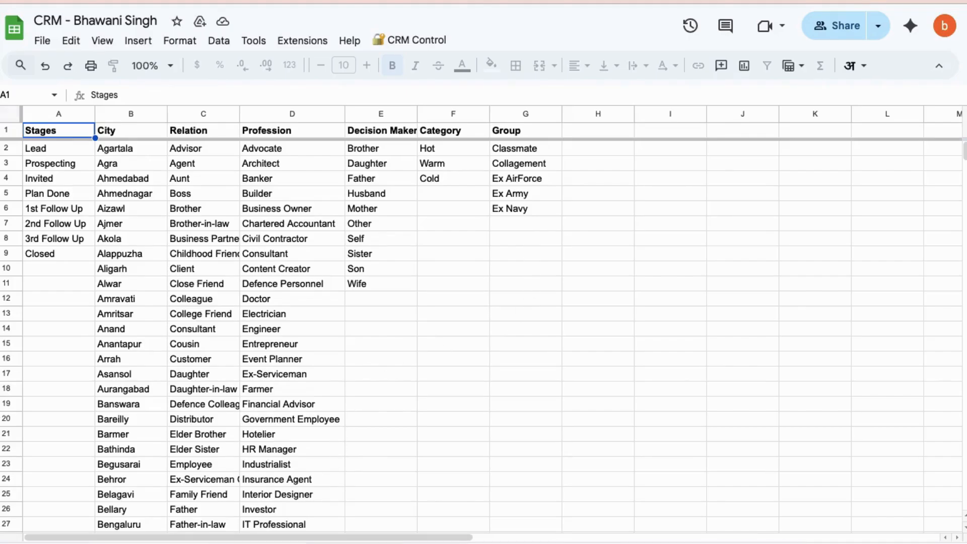
Open the raw import sheet, switch to Numbers and copy all contact rows below the header of Sheet 1
left_click(356, 543)
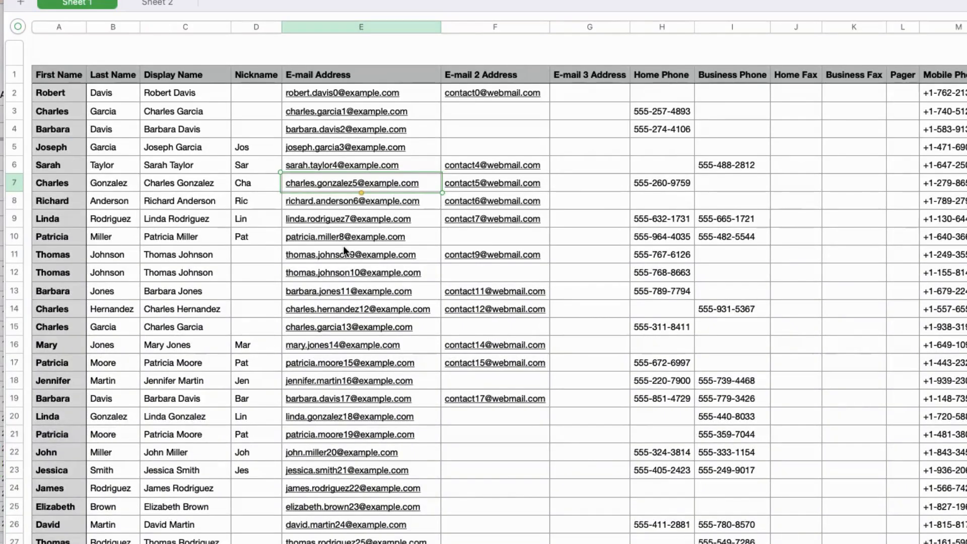
left_click(344, 247)
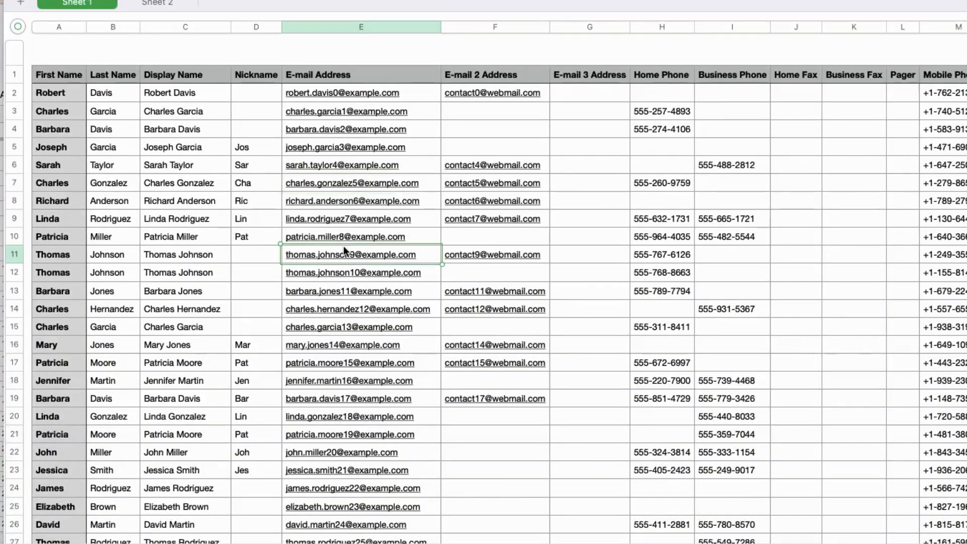
left_click(58, 95)
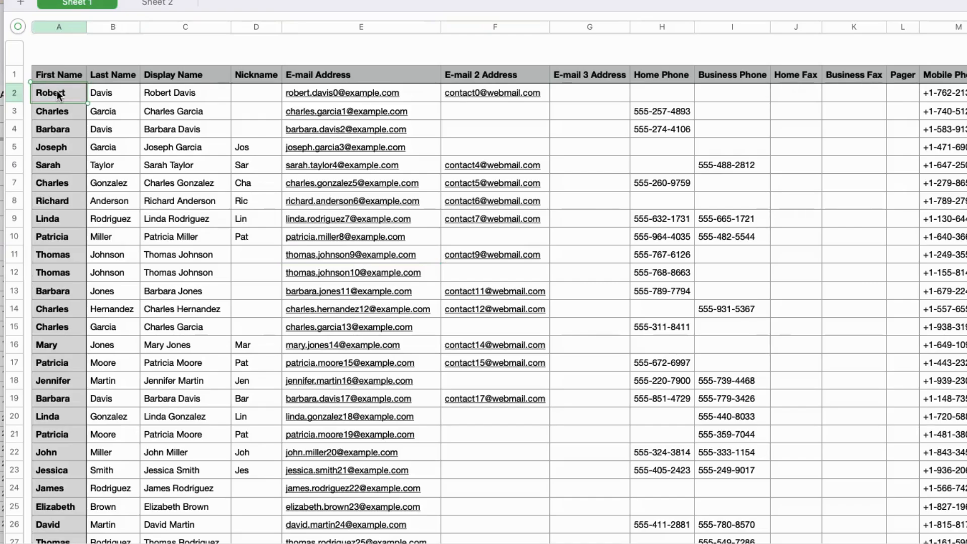
key("super+a")
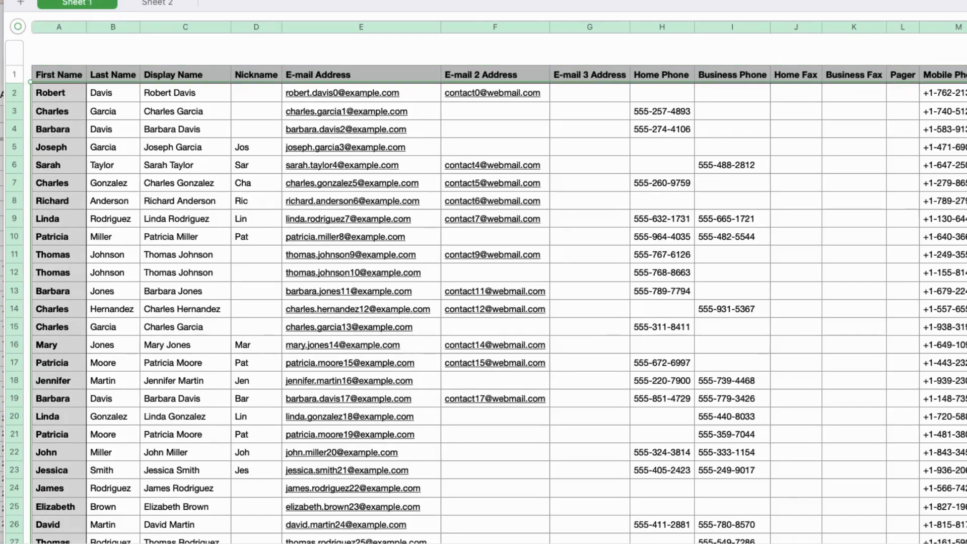
Paste the copied contacts into the CRM's raw import sheet from row 2, and open the Leads sheet, dismissing the duplicate notice
left_click(1, 65)
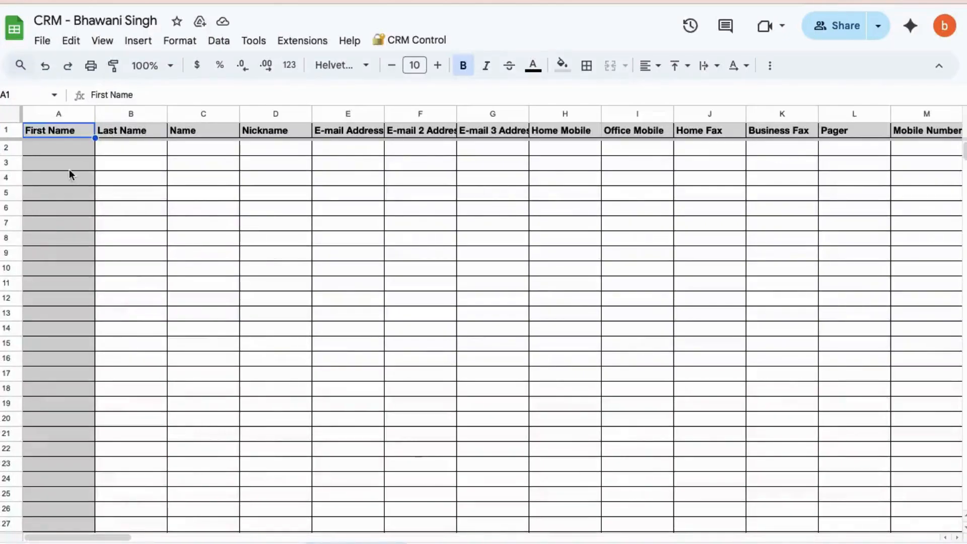
left_click(48, 145)
left_click(11, 147)
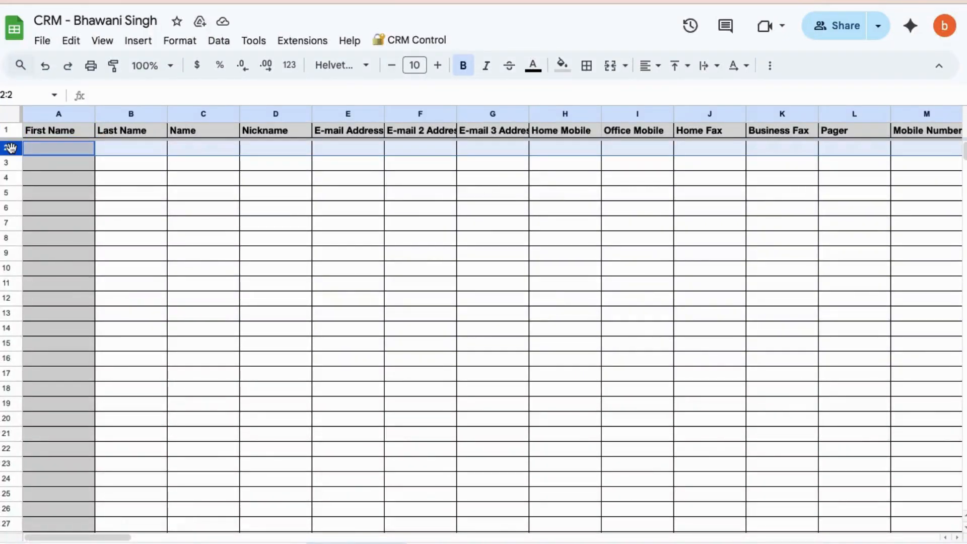
key("super+v")
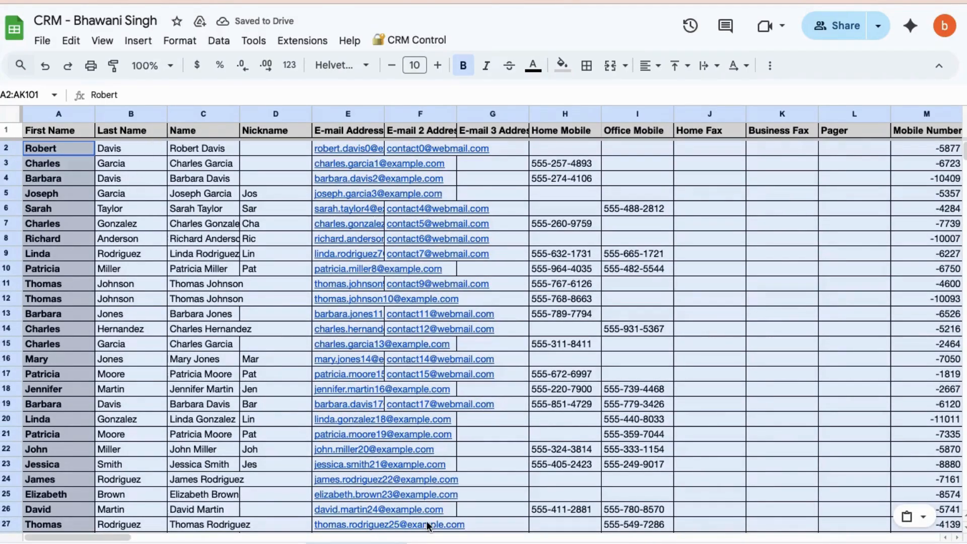
left_click(436, 543)
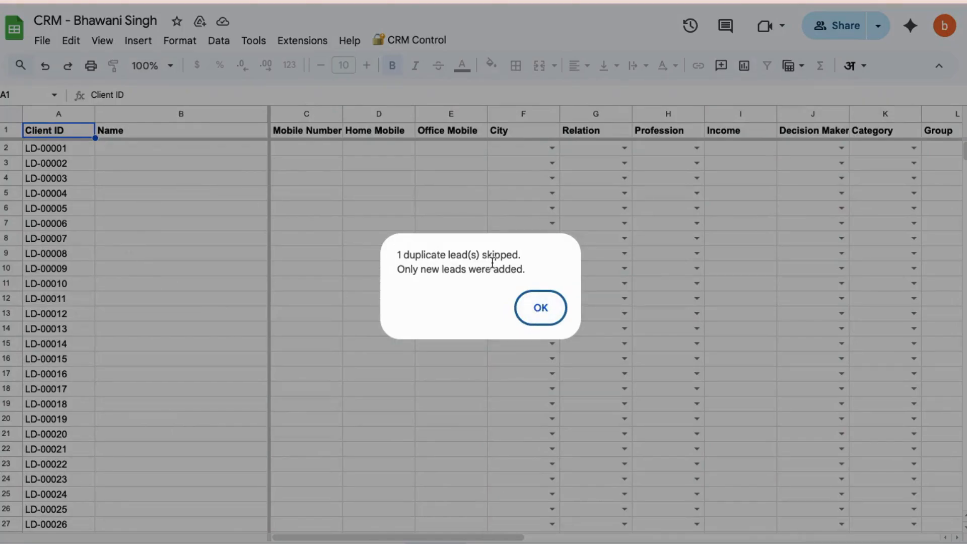
left_click(548, 317)
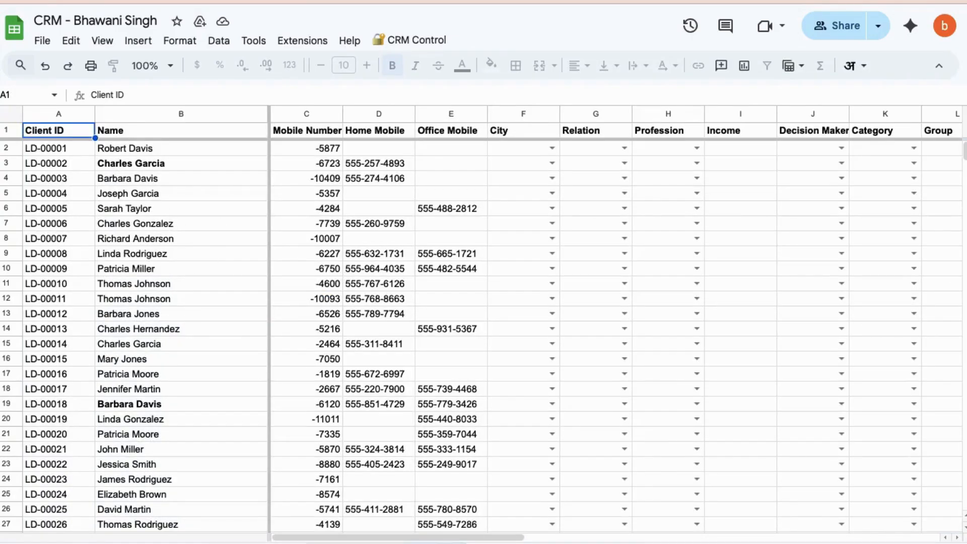
Review the required header names in the importing guidelines and compare the raw import contacts with the rows in the Leads sheet
left_click(356, 543)
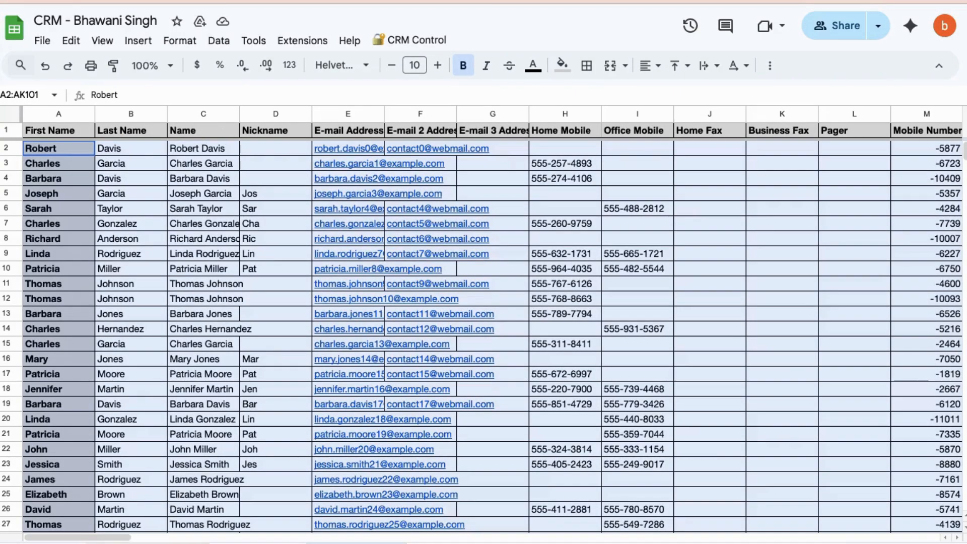
left_click(166, 543)
scroll(220, 452, "down", 3)
scroll(221, 451, "up", 4)
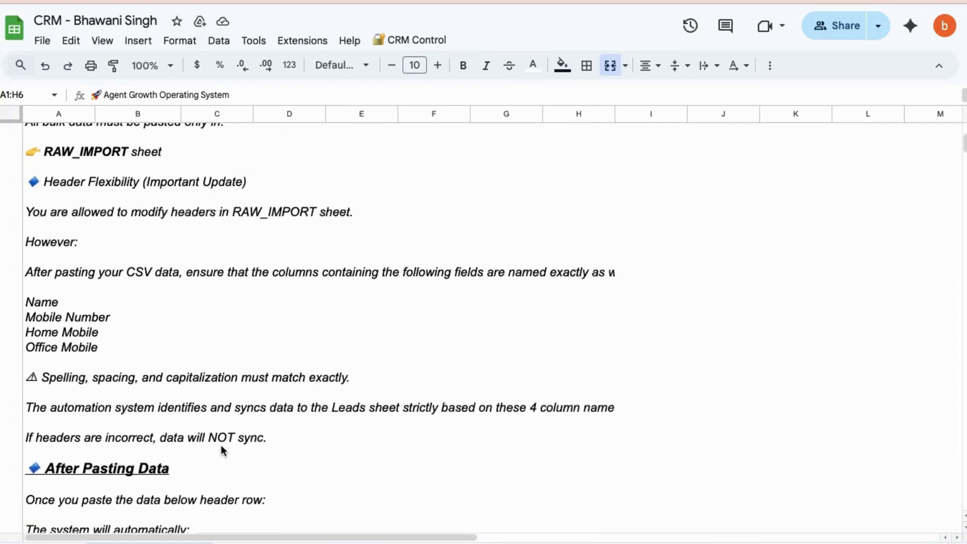
scroll(224, 451, "up", 1)
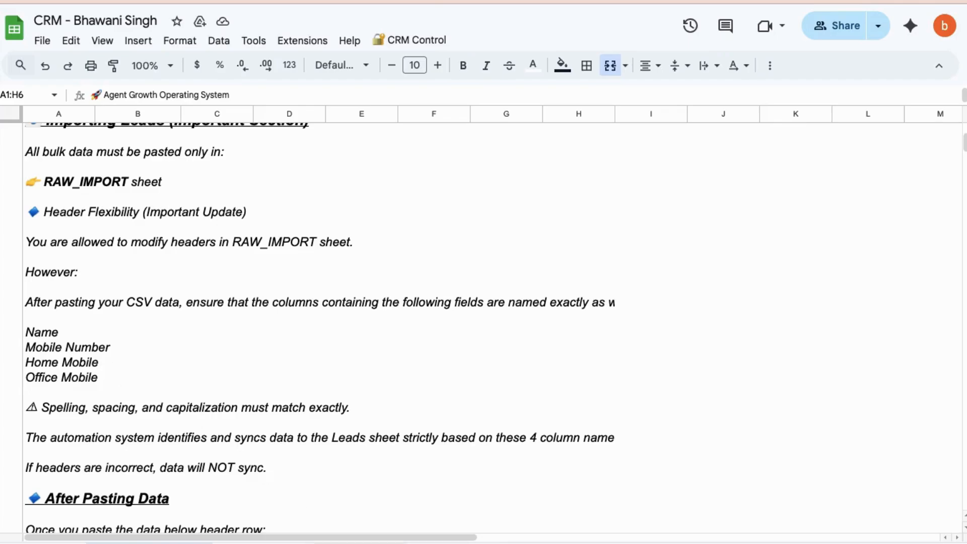
left_click(358, 542)
scroll(340, 388, "down", 3)
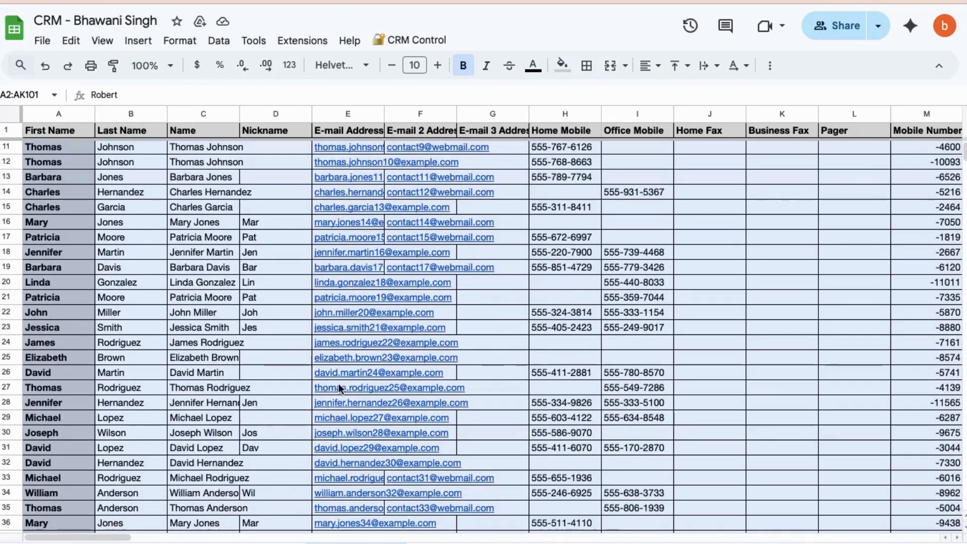
left_click(436, 543)
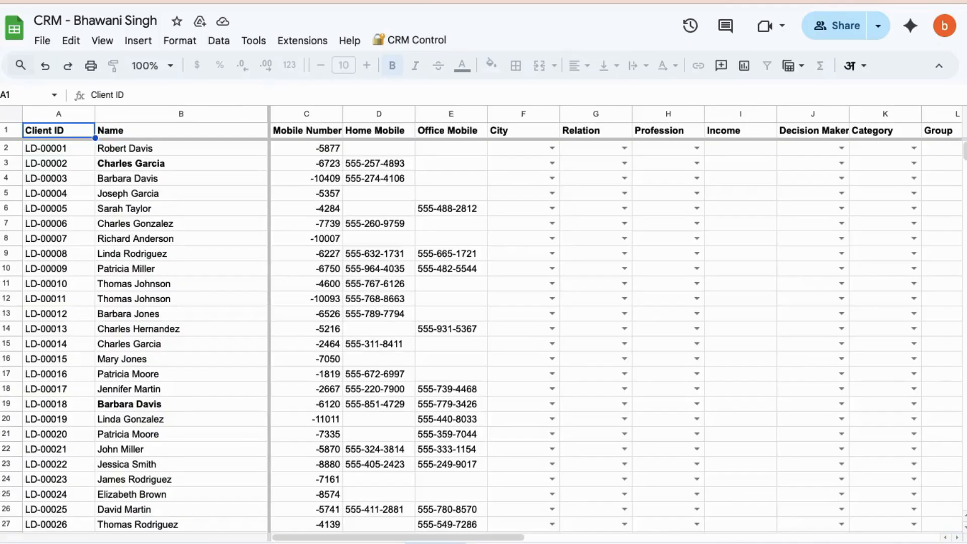
scroll(395, 286, "down", 10)
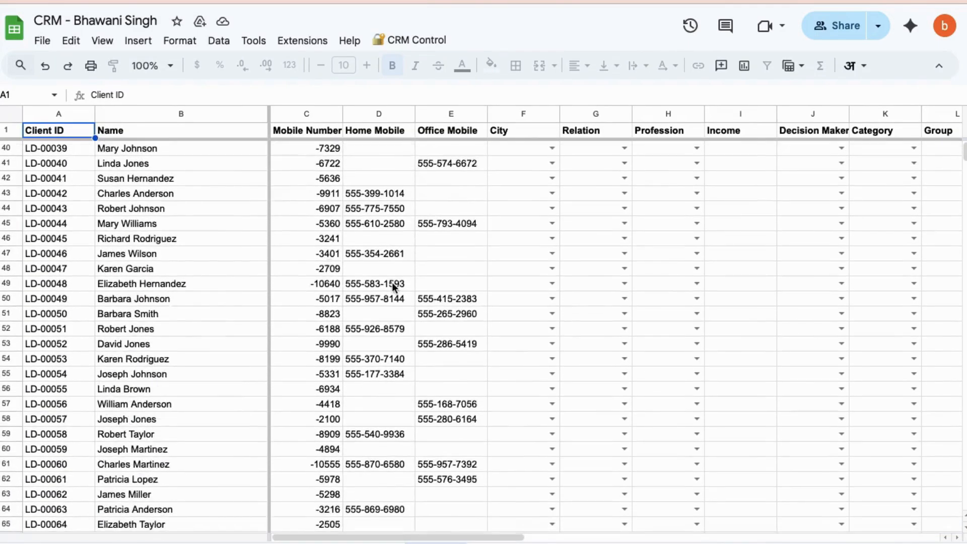
scroll(394, 286, "down", 20)
scroll(394, 286, "up", 13)
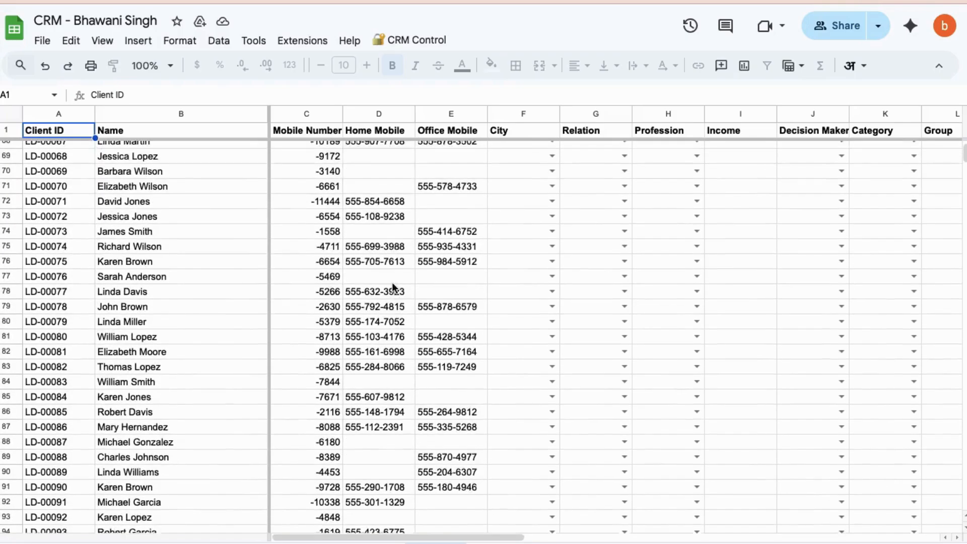
scroll(392, 282, "up", 17)
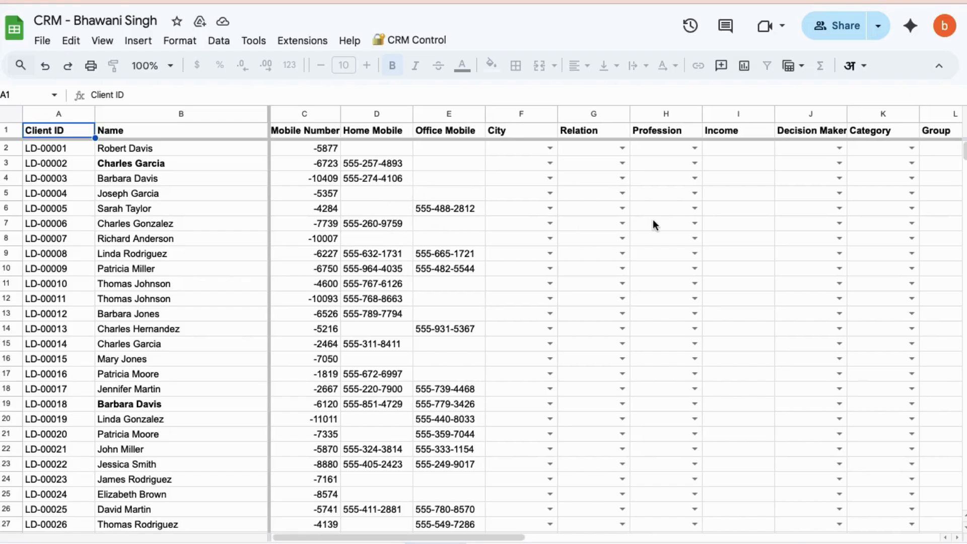
For the first lead in row 2, set City to Agra, Relation to Brother and Profession to Banker
scroll(653, 220, "right", 2)
scroll(653, 225, "right", 2)
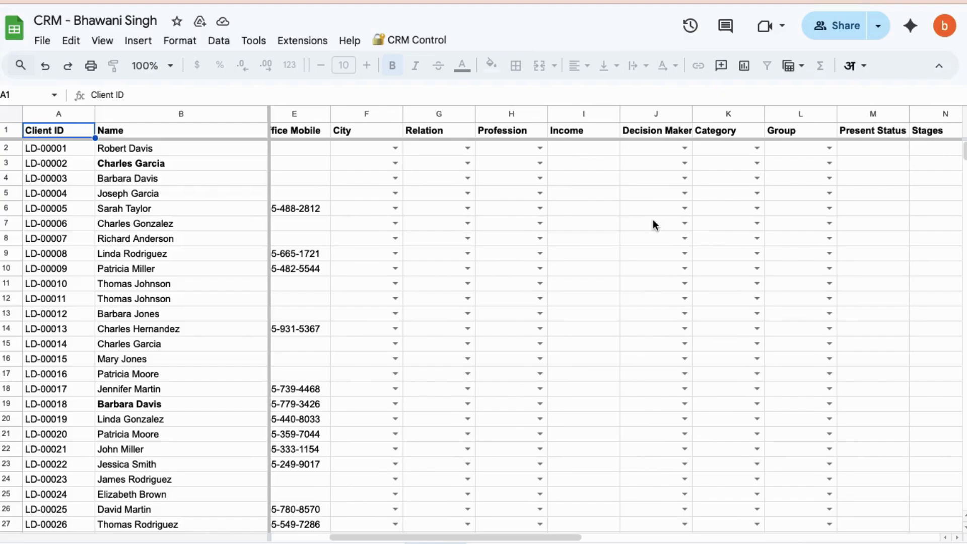
scroll(653, 221, "right", 1)
scroll(653, 221, "left", 3)
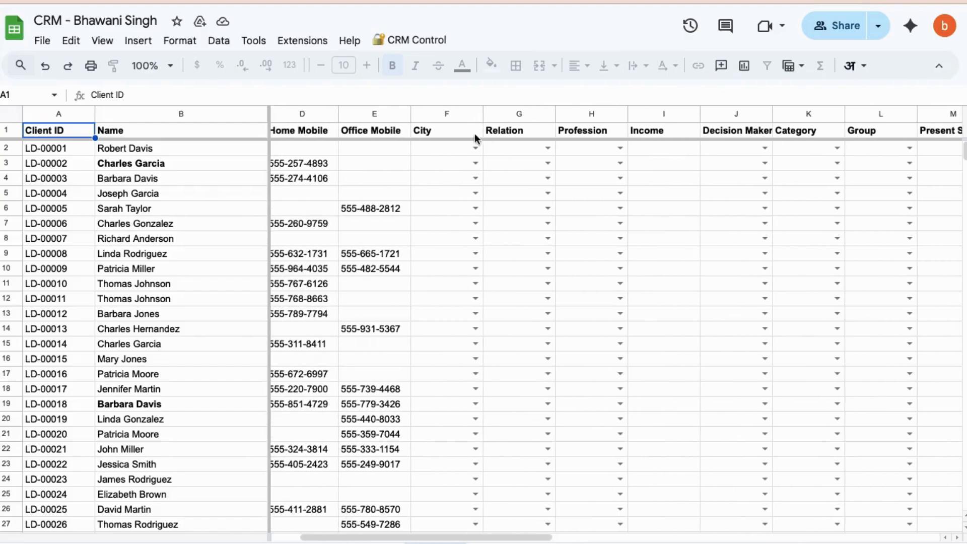
left_click(475, 148)
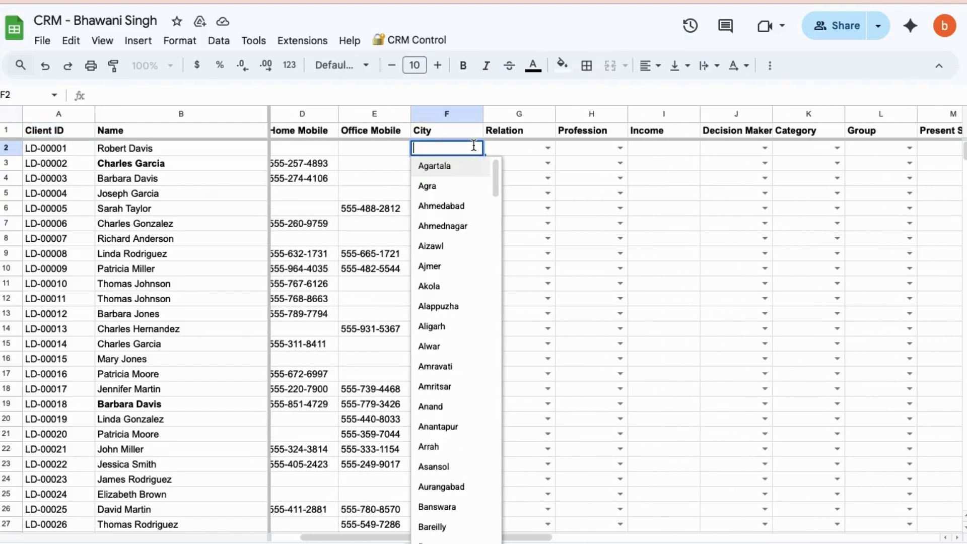
left_click(433, 189)
left_click(548, 148)
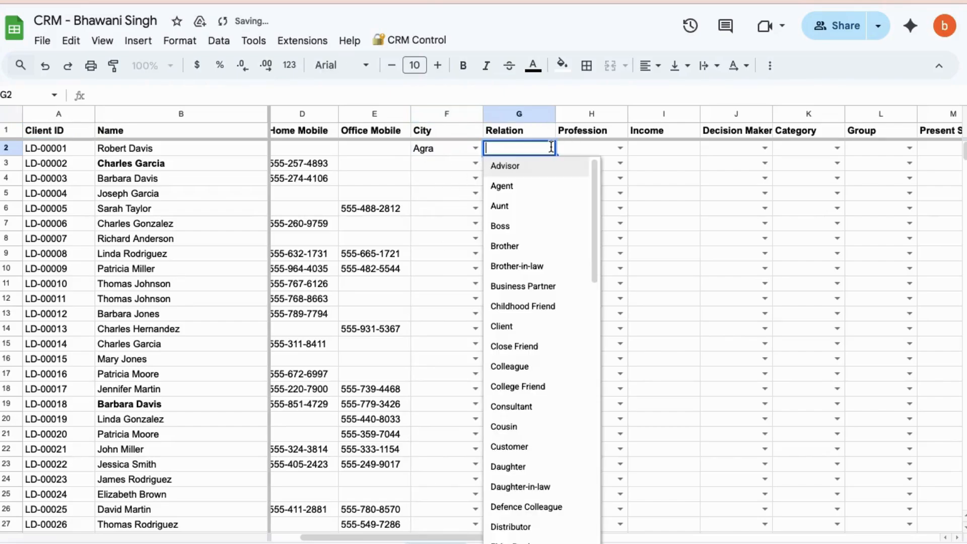
left_click(507, 247)
left_click(622, 149)
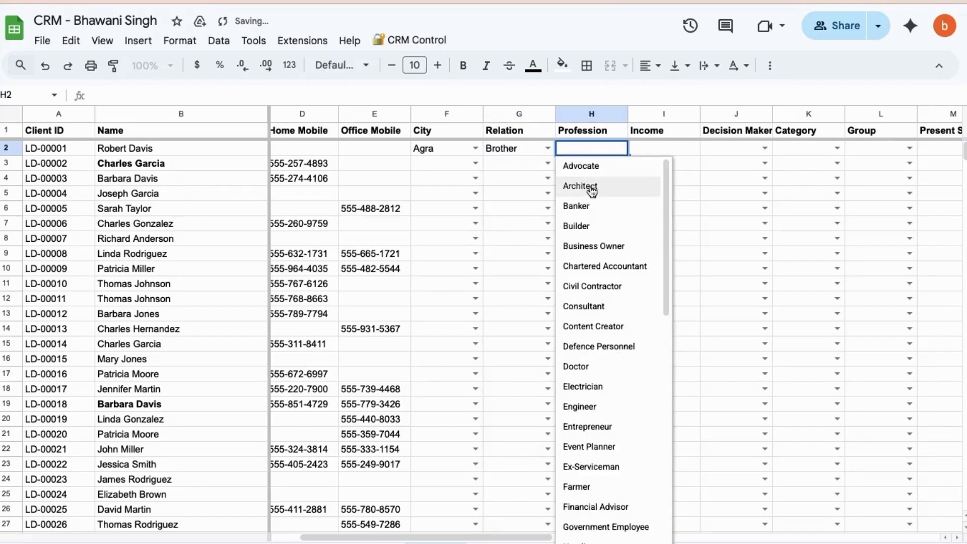
left_click(639, 207)
For the same first lead, enter an Income of 90000 and set Decision Maker to Self and Category to Hot
left_click(661, 147)
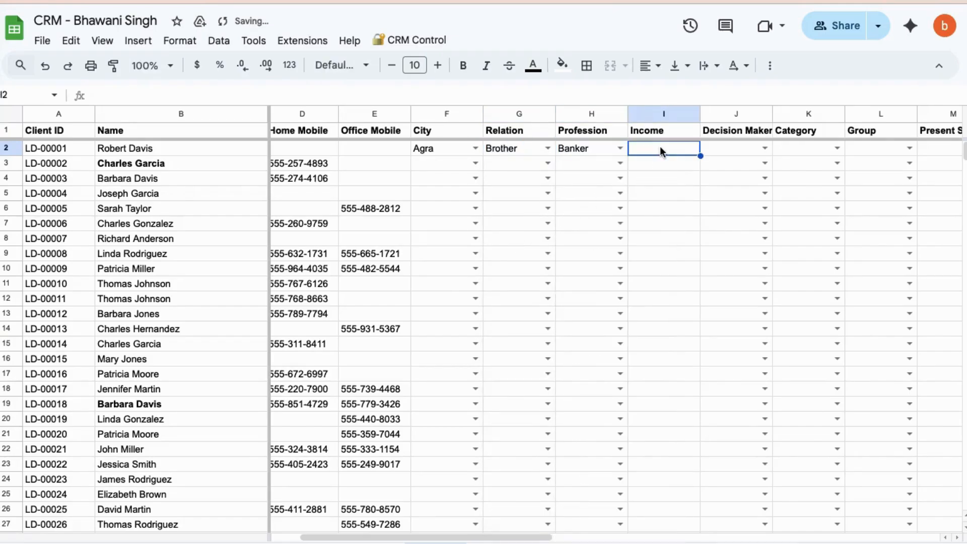
type("90000")
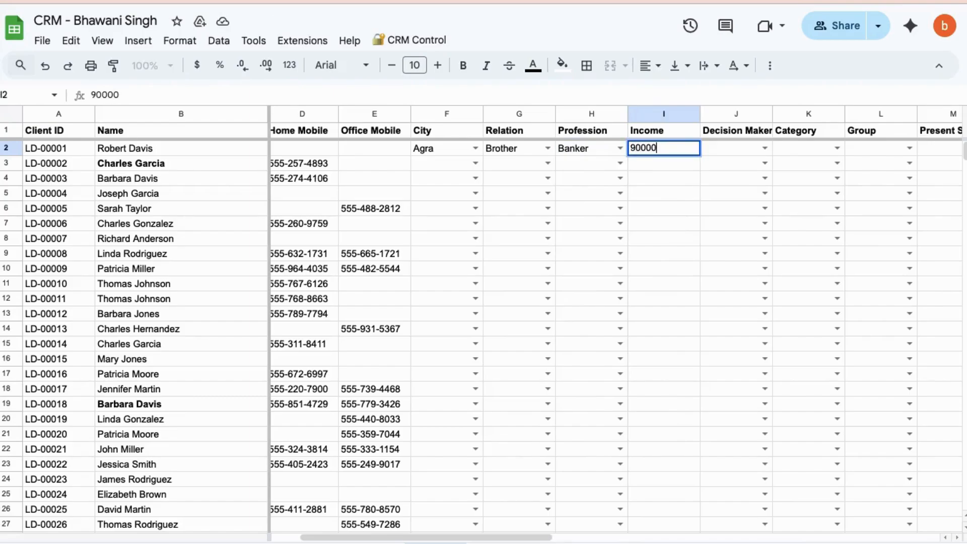
left_click(764, 147)
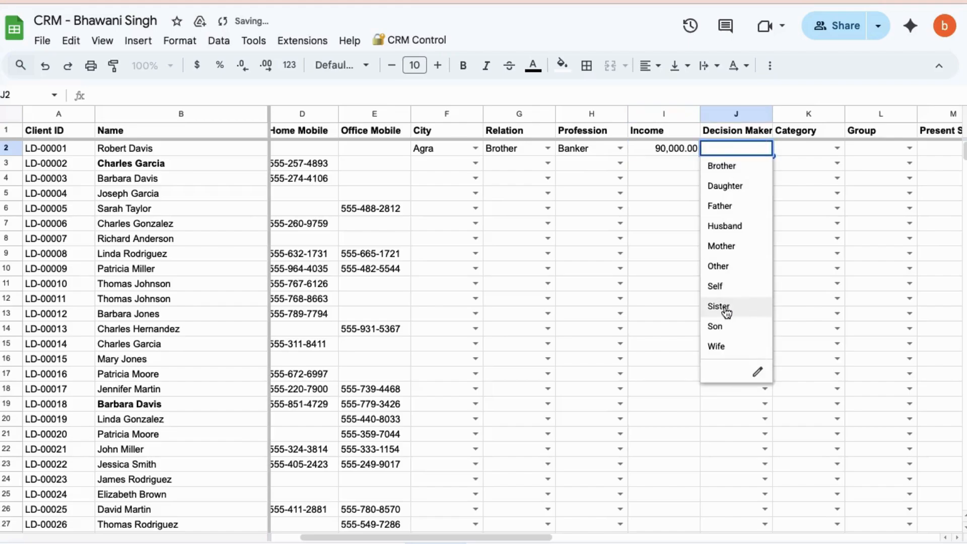
left_click(719, 289)
left_click(836, 148)
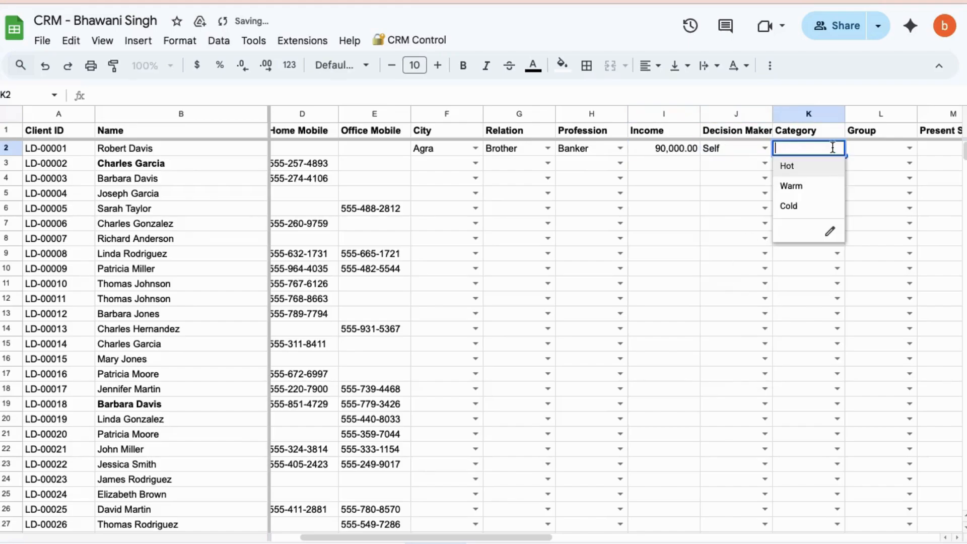
left_click(796, 169)
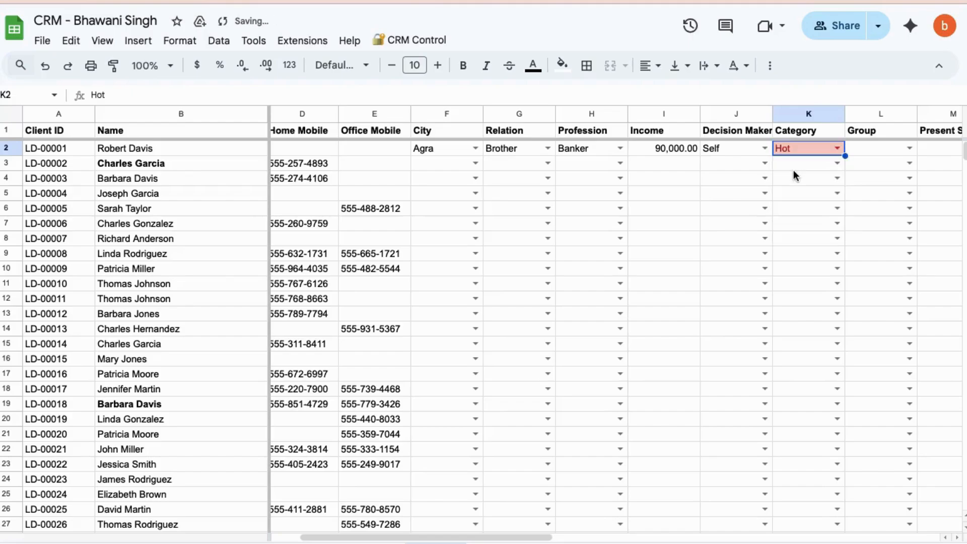
In the sheet of dropdown list values, add a Group option in cell G7 for a named person's guests
left_click(902, 147)
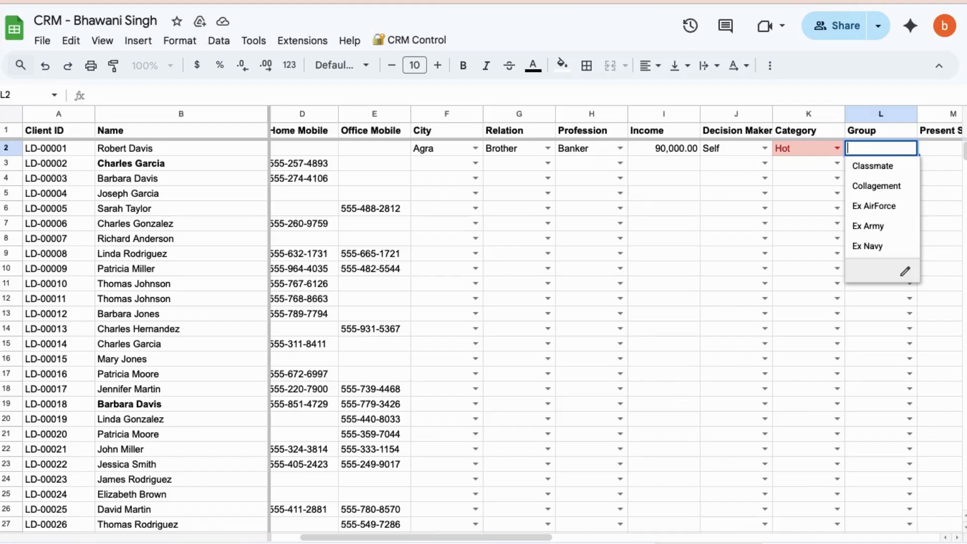
left_click(709, 543)
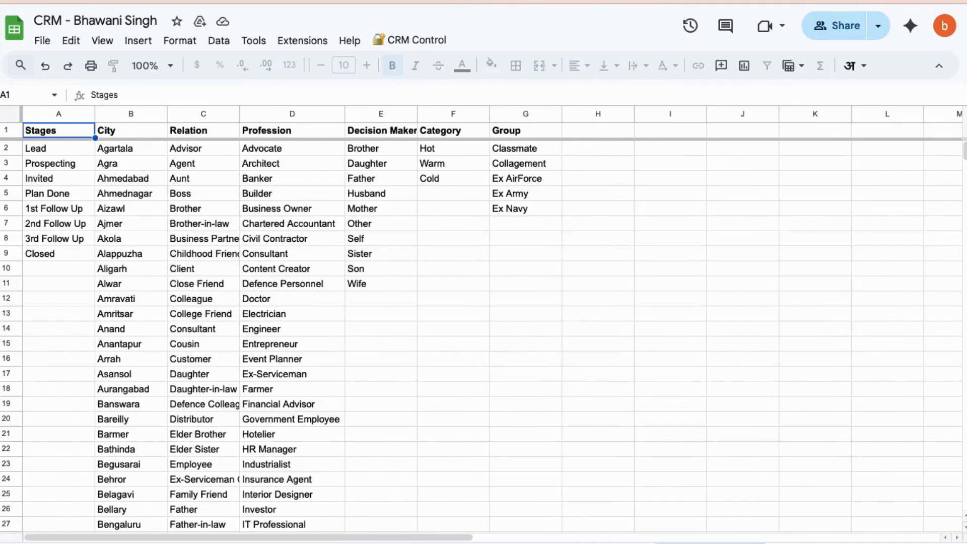
left_click(524, 225)
type("Sunil")
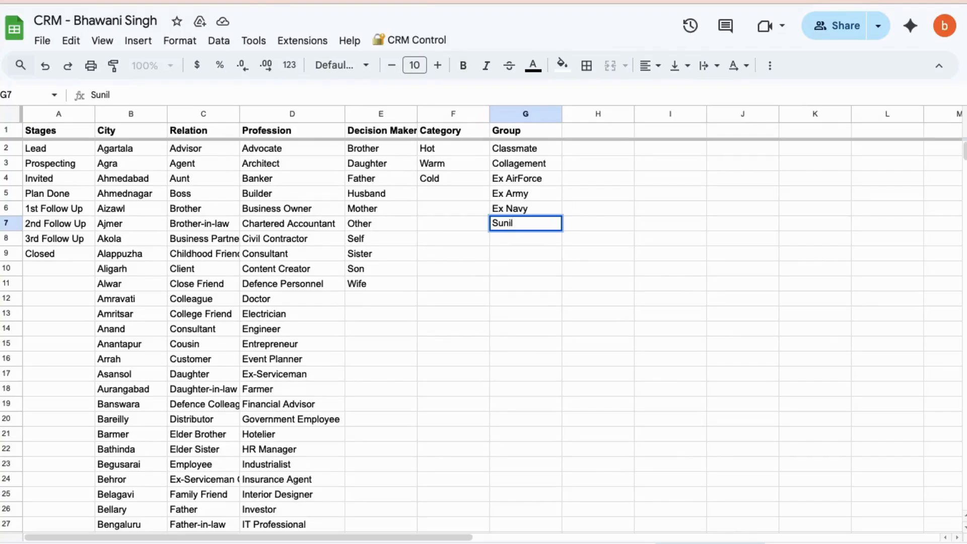
type("\"s")
type("Tea")
key("BackSpace")
key("BackSpace")
key("BackSpace")
key("BackSpace")
type("Guest")
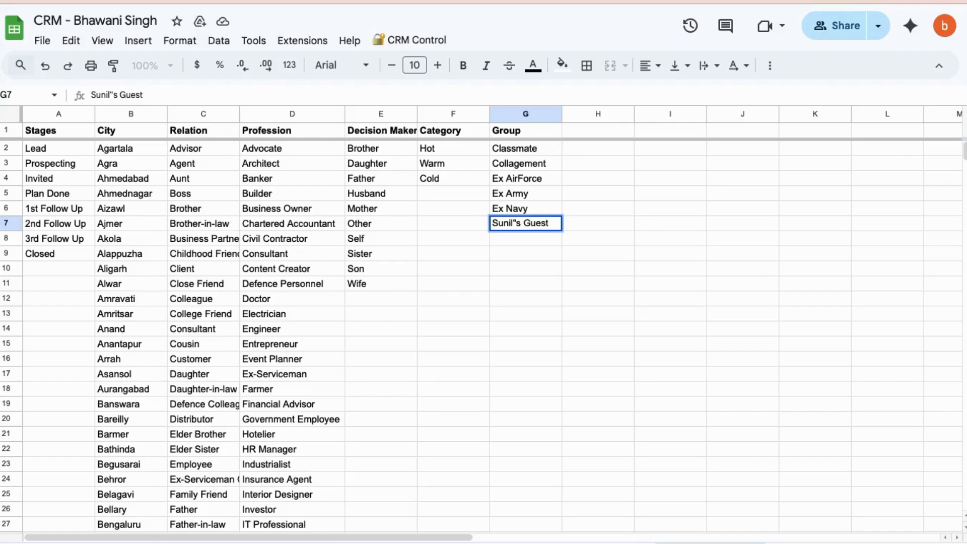
left_click(575, 377)
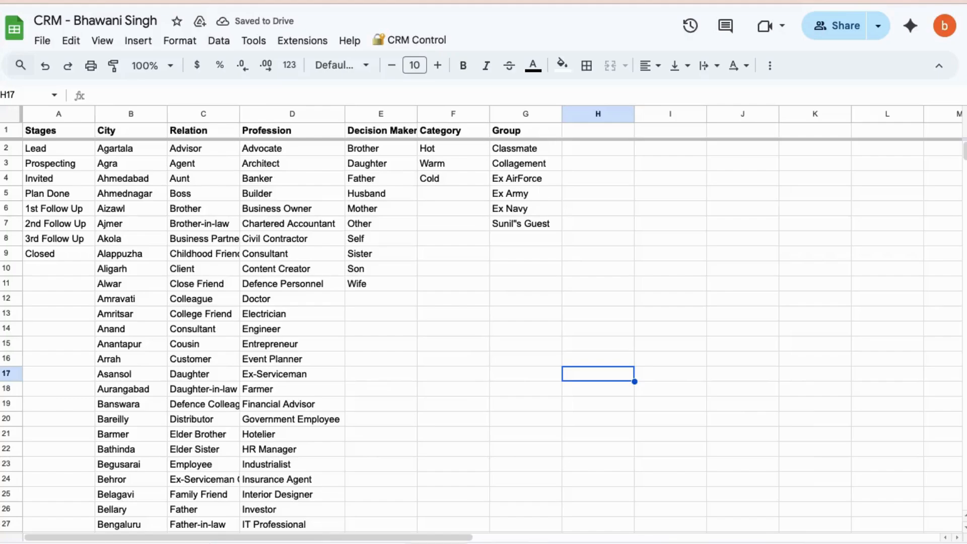
Back in the Leads sheet, assign the newly added guest option as the Group of the first lead in row 2
left_click(436, 543)
scroll(881, 244, "right", 3)
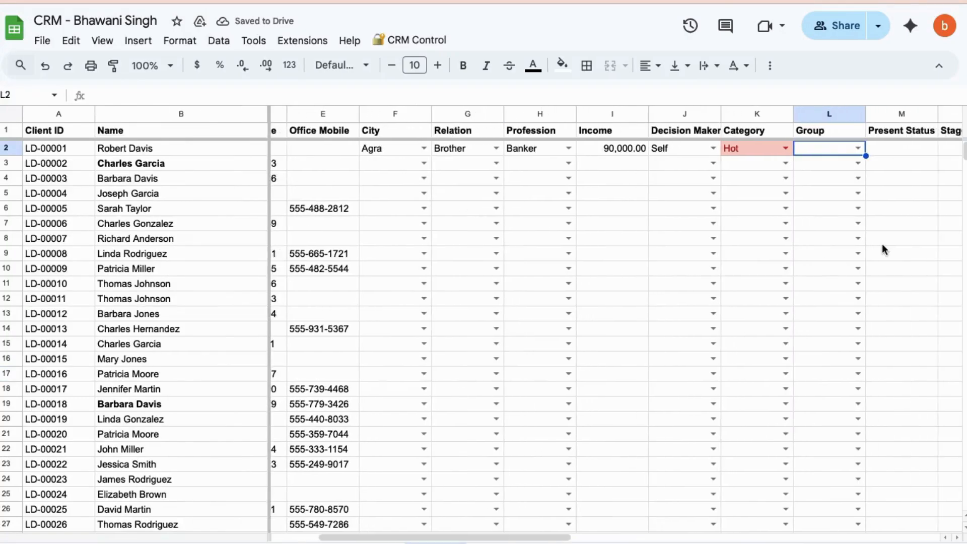
left_click(763, 148)
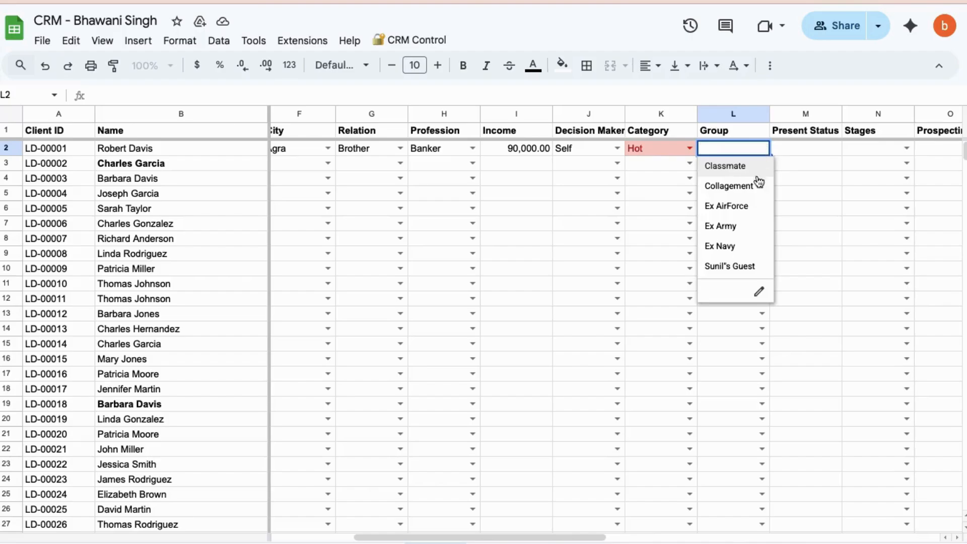
left_click(740, 267)
left_click(814, 228)
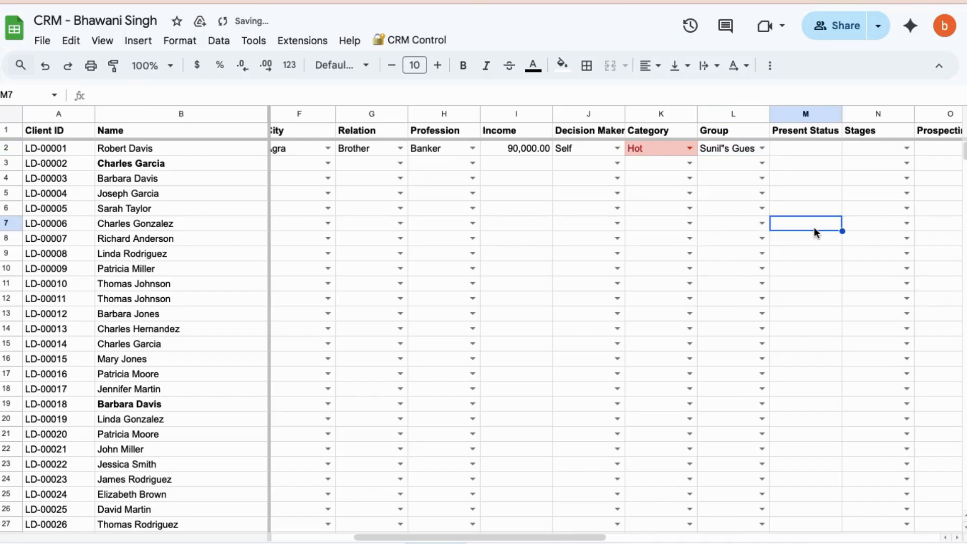
Review the lead detail columns and the imported rows in the Leads sheet
scroll(491, 174, "left", 3)
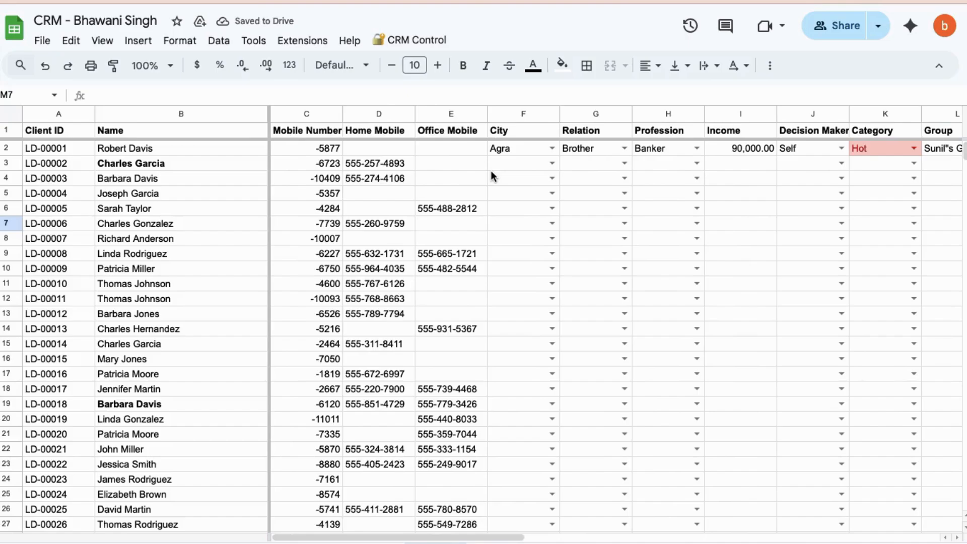
scroll(491, 174, "right", 5)
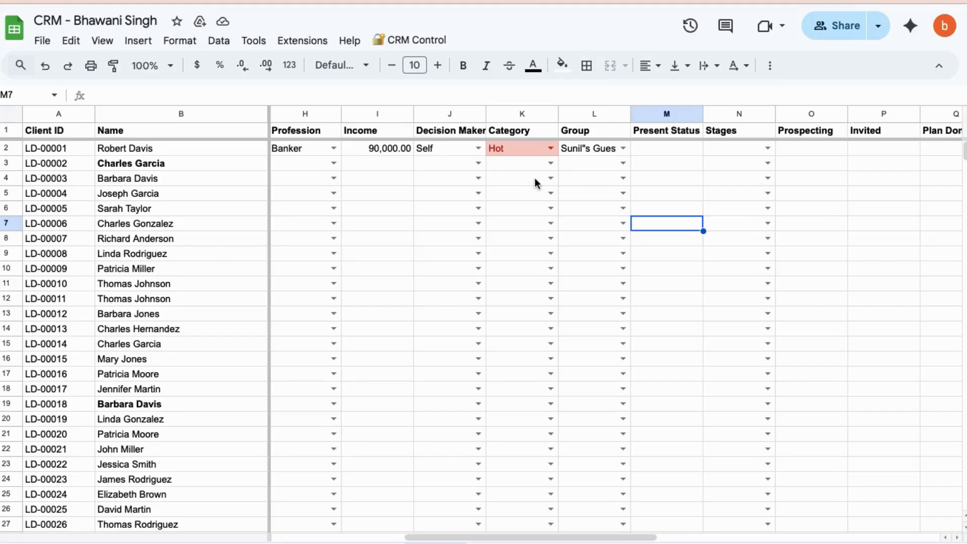
scroll(534, 179, "left", 5)
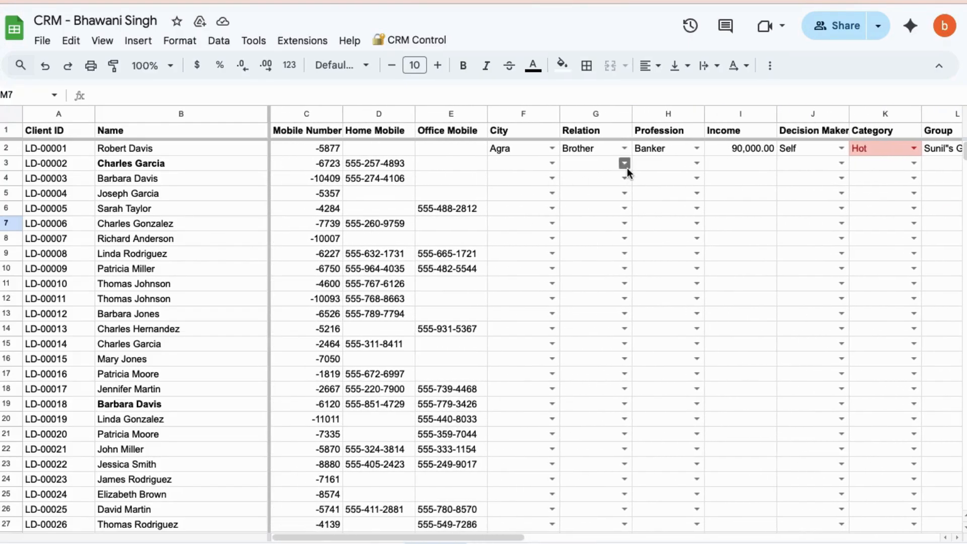
scroll(604, 431, "down", 15)
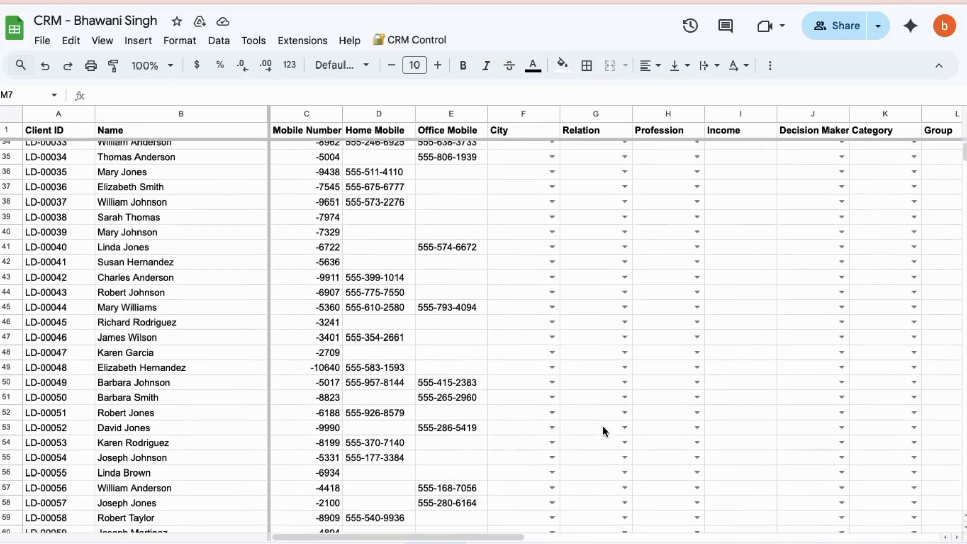
scroll(604, 431, "up", 11)
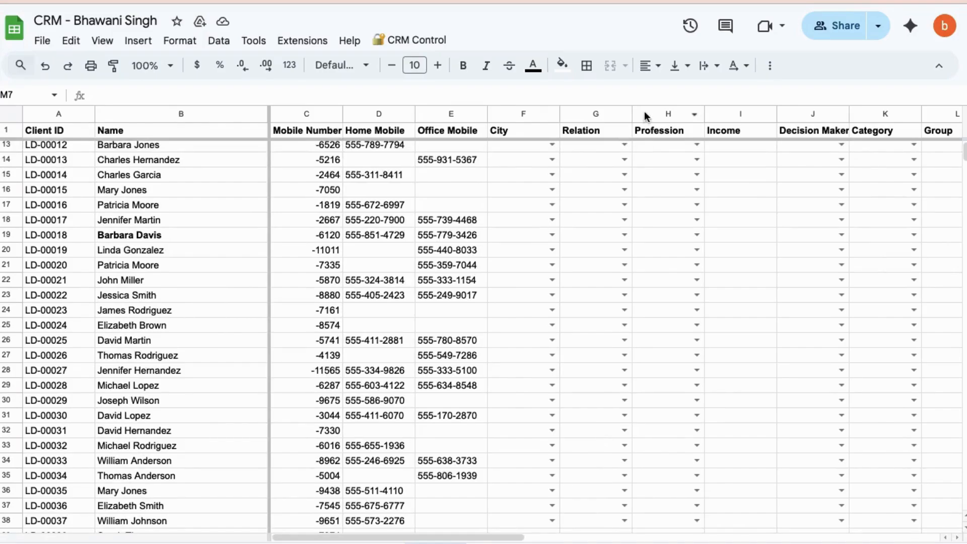
Switch to the Demo AGOS spreadsheet and examine the dashboard and the filled-in lead columns of its Leads sheet
left_click(643, 1)
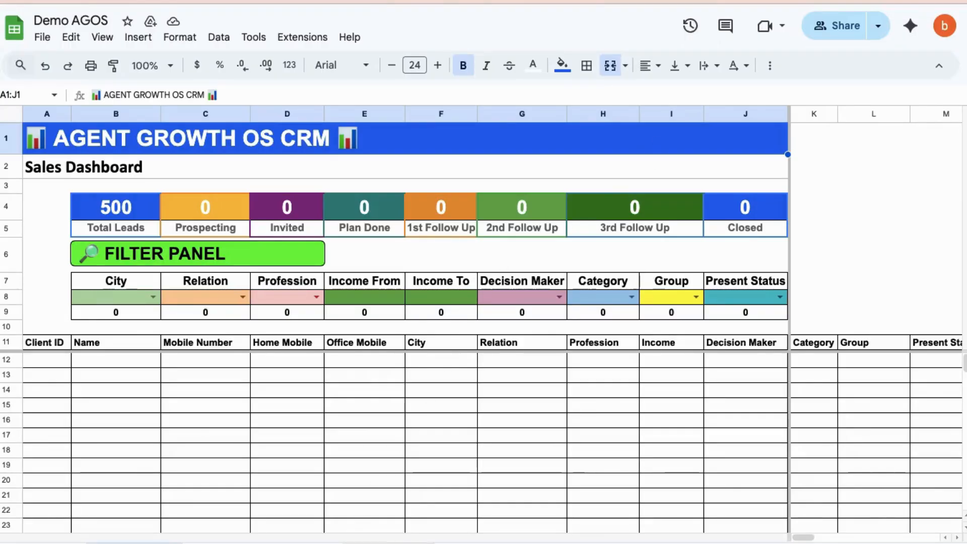
left_click(311, 542)
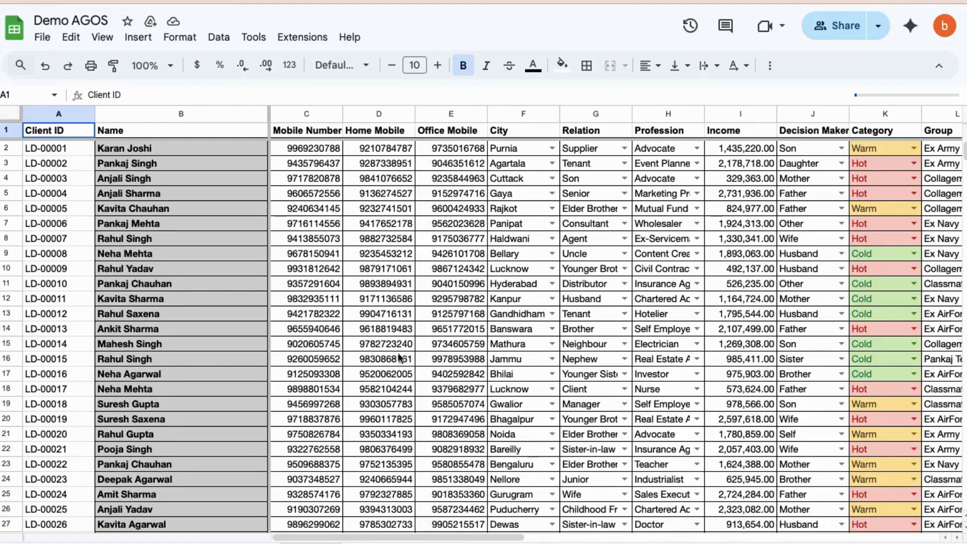
scroll(534, 199, "right", 4)
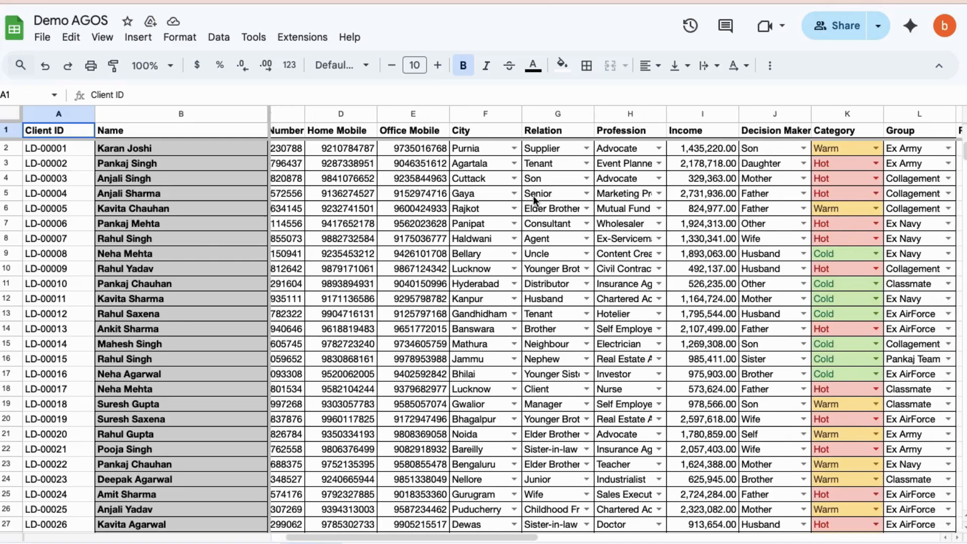
scroll(534, 200, "right", 2)
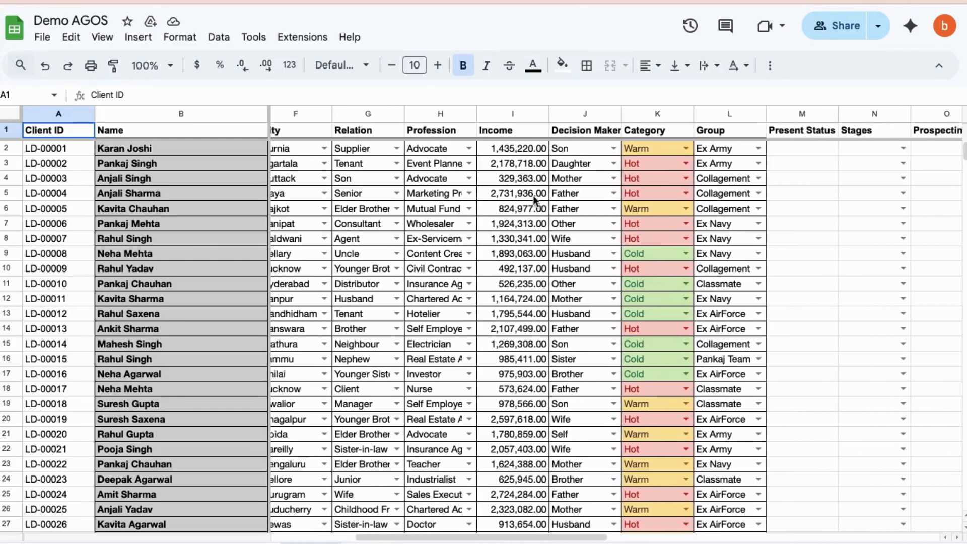
left_click(134, 543)
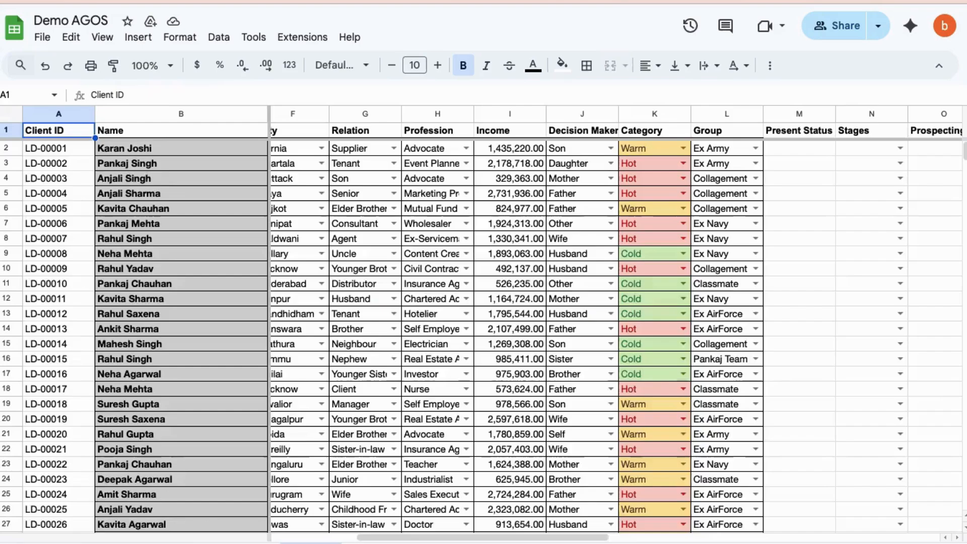
scroll(504, 302, "left", 1)
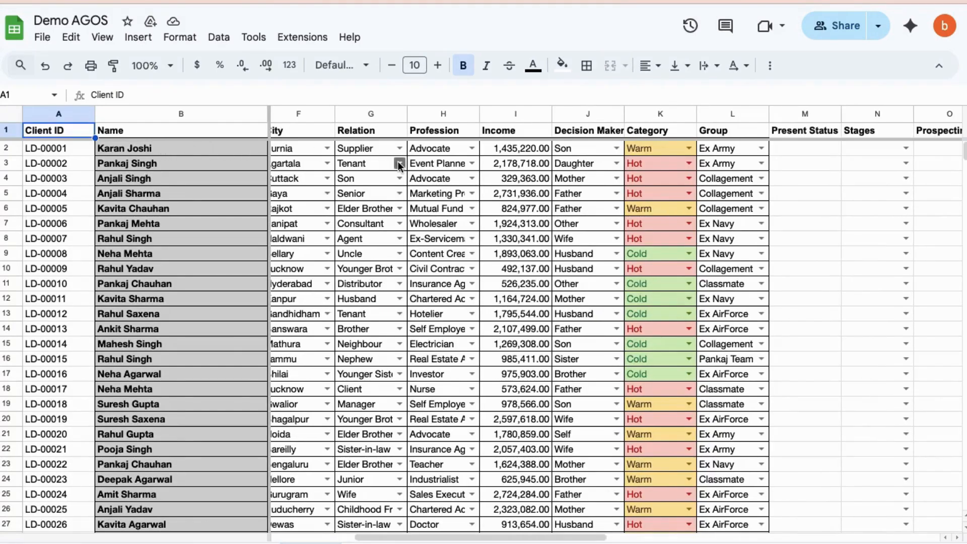
scroll(398, 162, "right", 4)
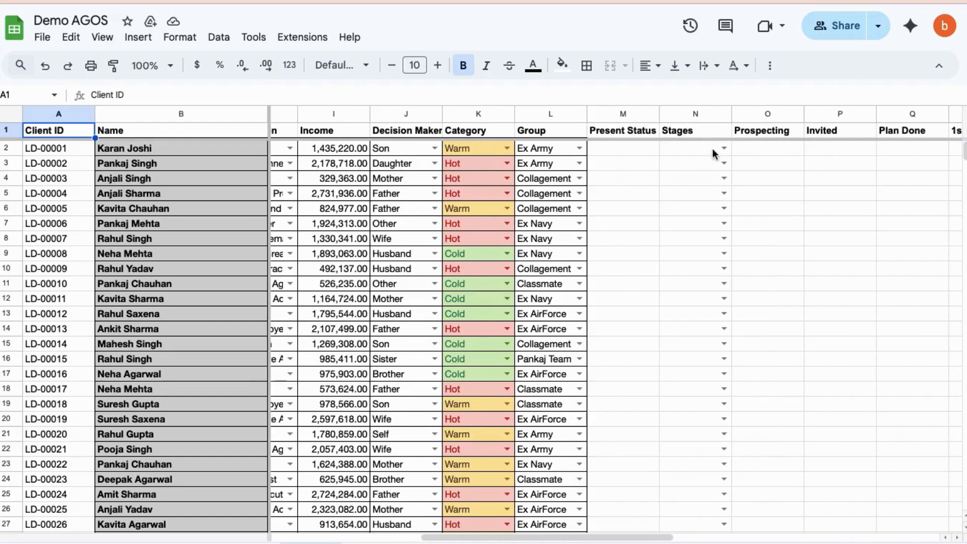
Set Stages to Prospecting for the first lead in row 2 of the demo Leads sheet
left_click(724, 149)
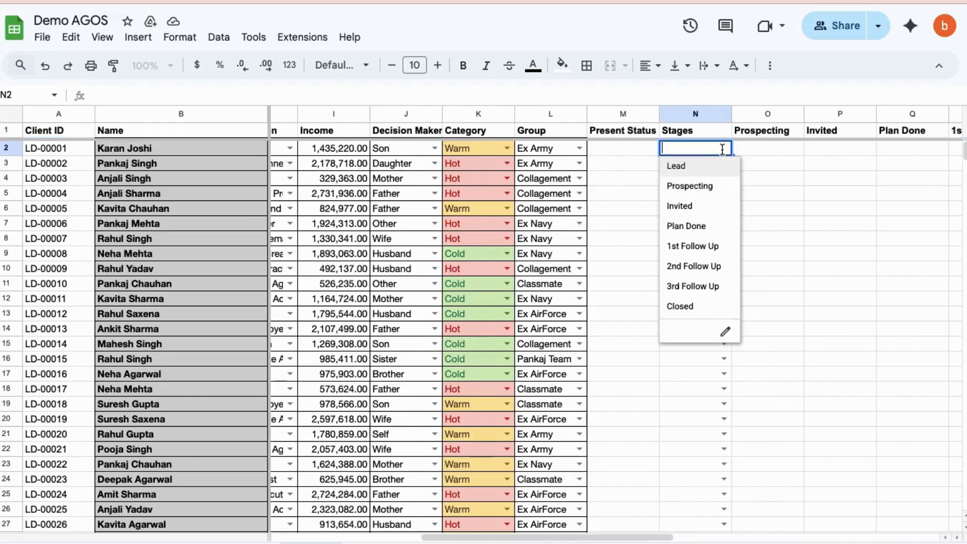
left_click(707, 188)
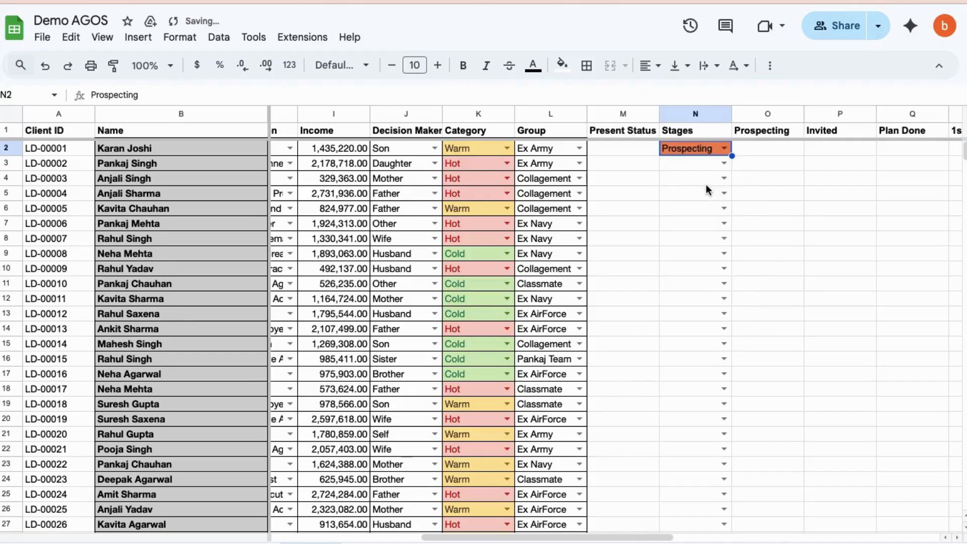
left_click(777, 241)
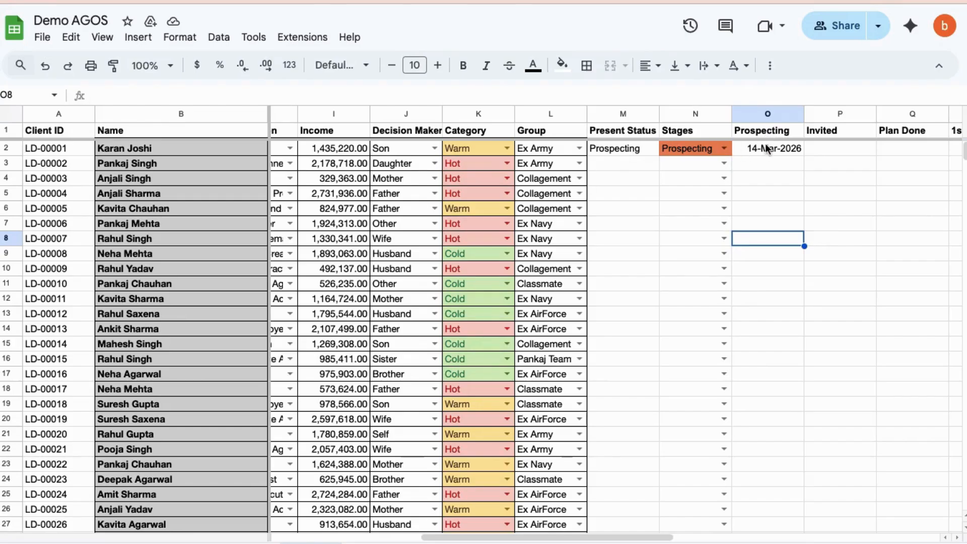
Enter "need extra income" in the Notes column for lead LD-00001
scroll(766, 146, "right", 10)
scroll(766, 146, "right", 2)
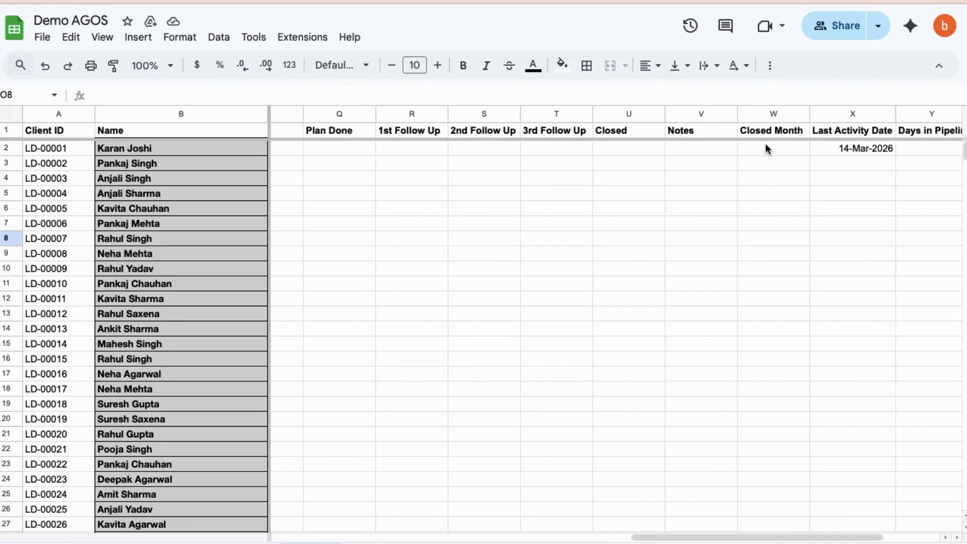
left_click(676, 149)
type("nee")
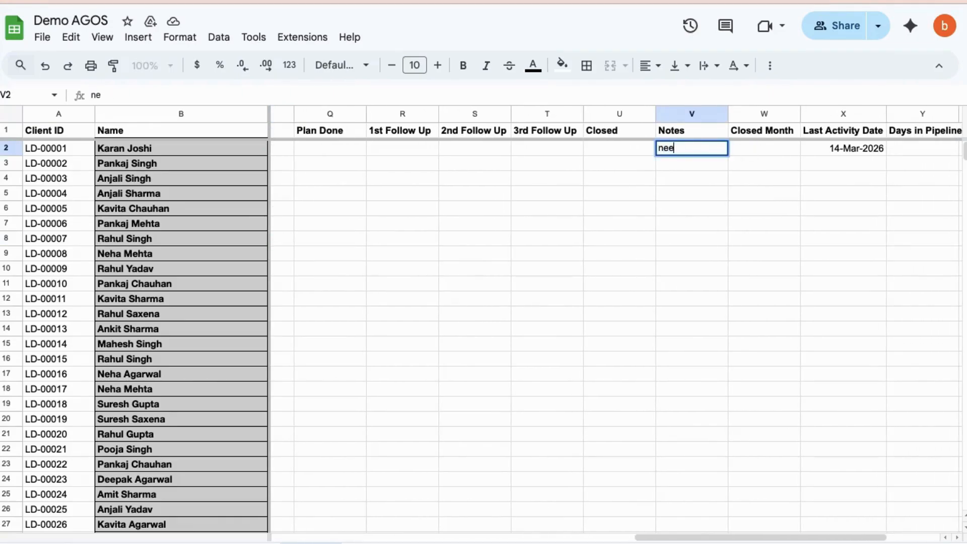
type("d extra income")
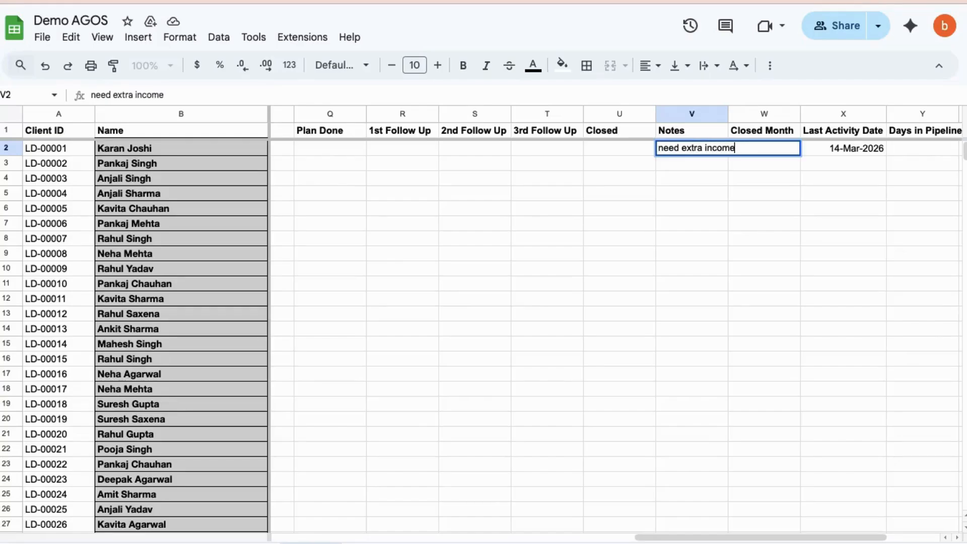
left_click(606, 207)
Check the lead's stage entries and the stage counts on the Sales Dashboard
scroll(606, 208, "left", 5)
scroll(606, 207, "left", 2)
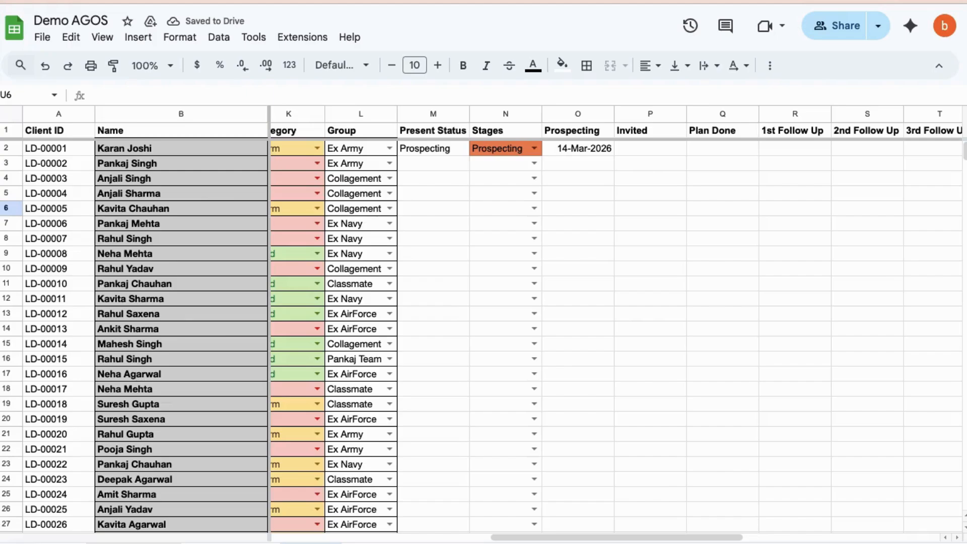
left_click(133, 543)
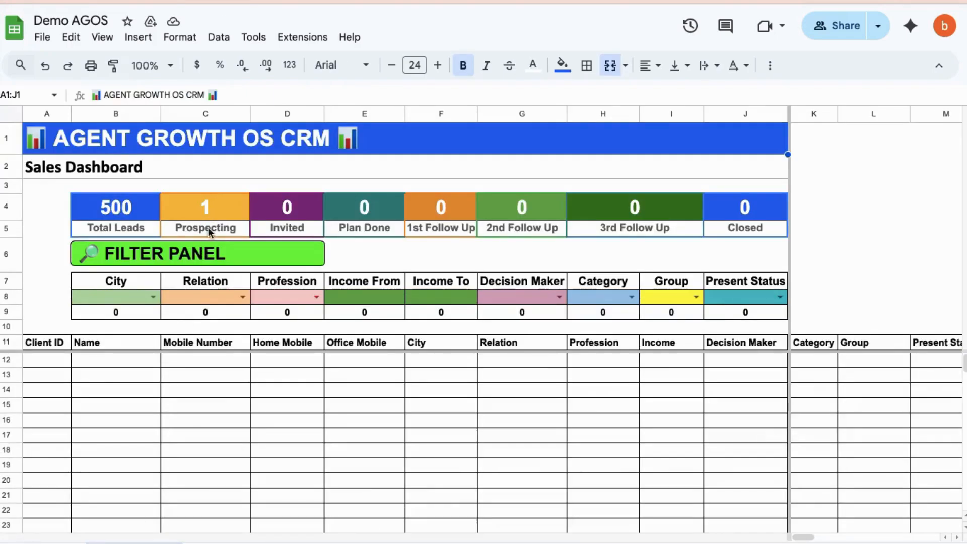
In the sheet of prospecting leads, change Stages for lead LD-00001 to Invited
left_click(388, 542)
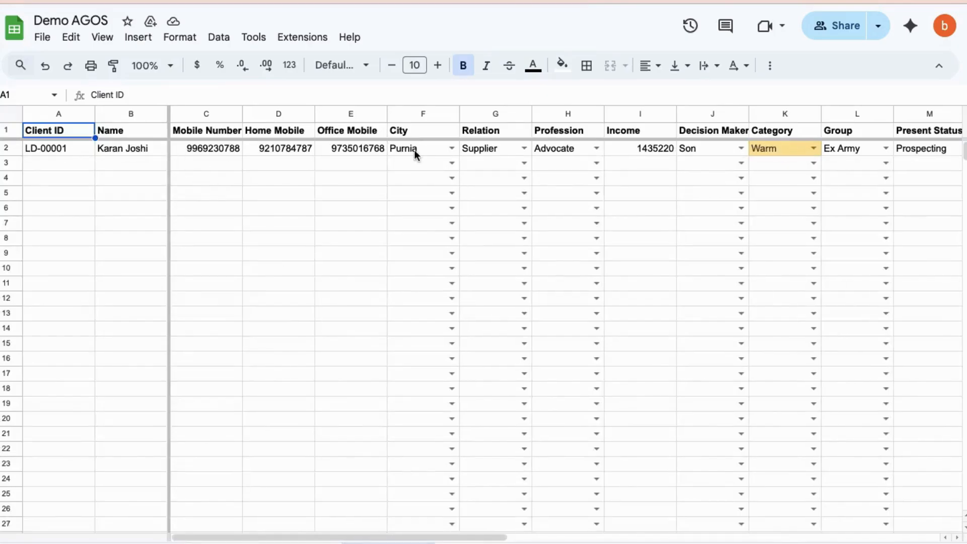
scroll(414, 149, "right", 10)
scroll(414, 150, "right", 3)
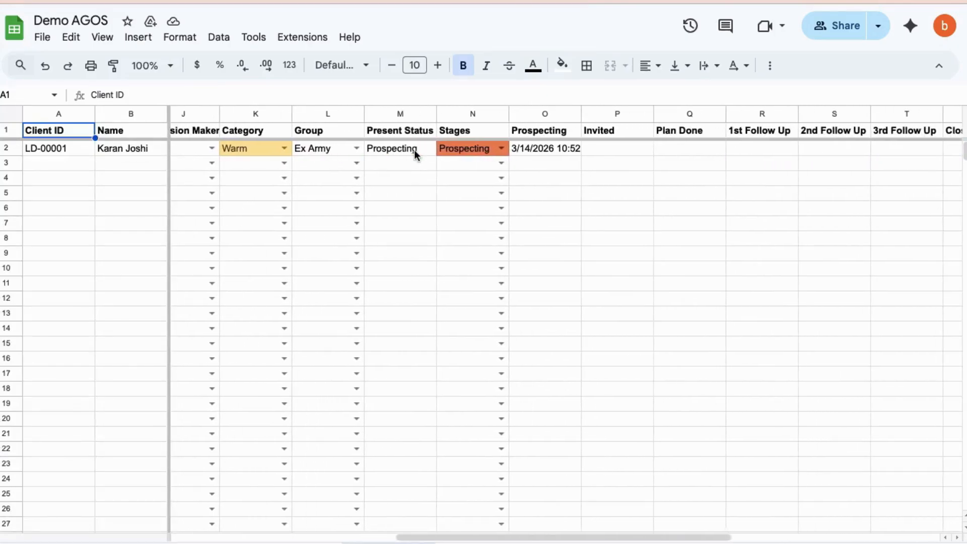
left_click(497, 149)
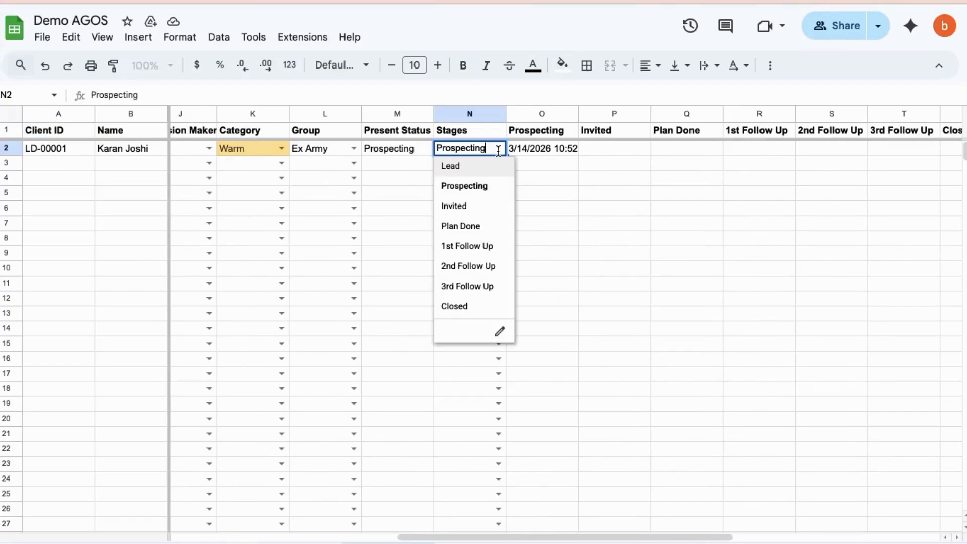
left_click(474, 208)
left_click(583, 252)
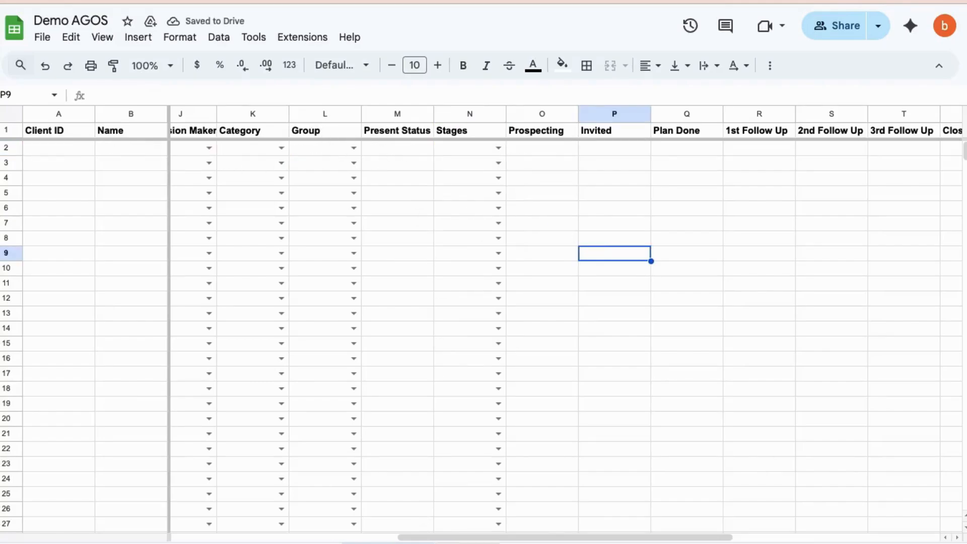
Open the sheet of invited leads and examine the status, stage dates and note of lead LD-00001
key("ctrl+Home")
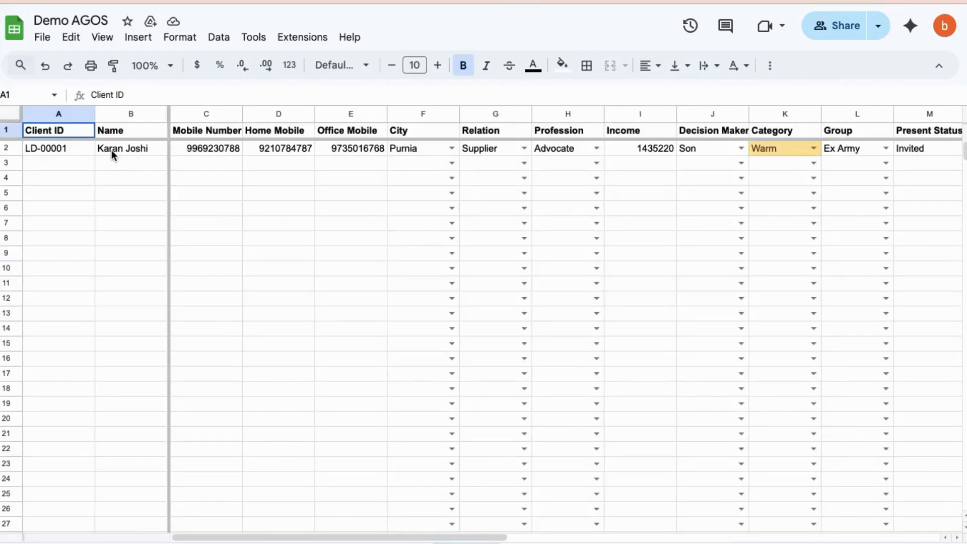
scroll(801, 154, "right", 10)
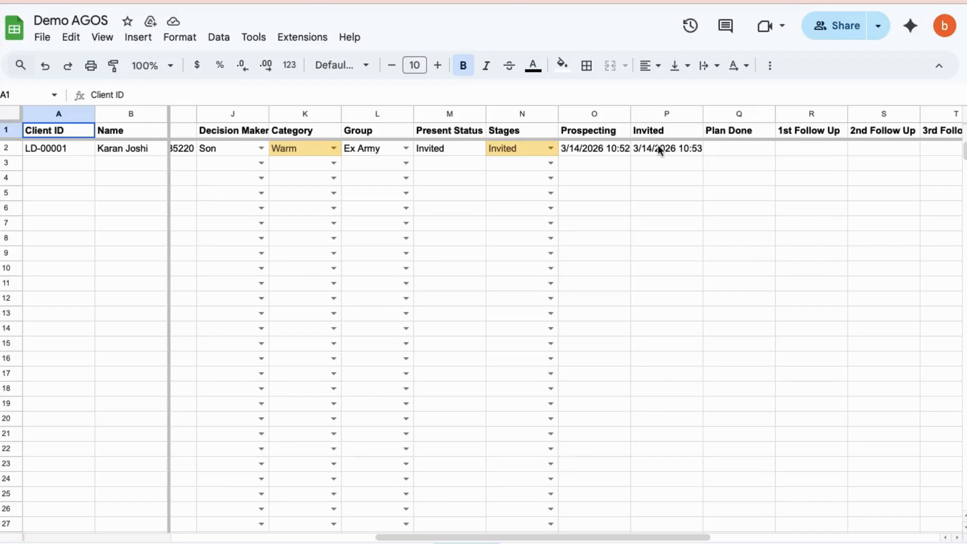
scroll(658, 145, "right", 8)
left_click(664, 147)
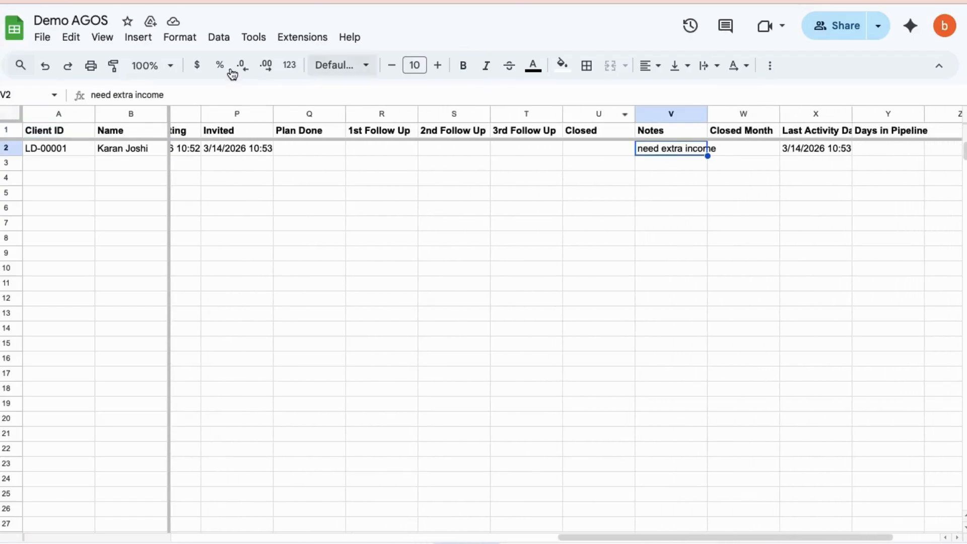
Extend the Notes entry of lead LD-00001 to "need extra income, will be free on tuesday"
left_click(181, 89)
type(", will")
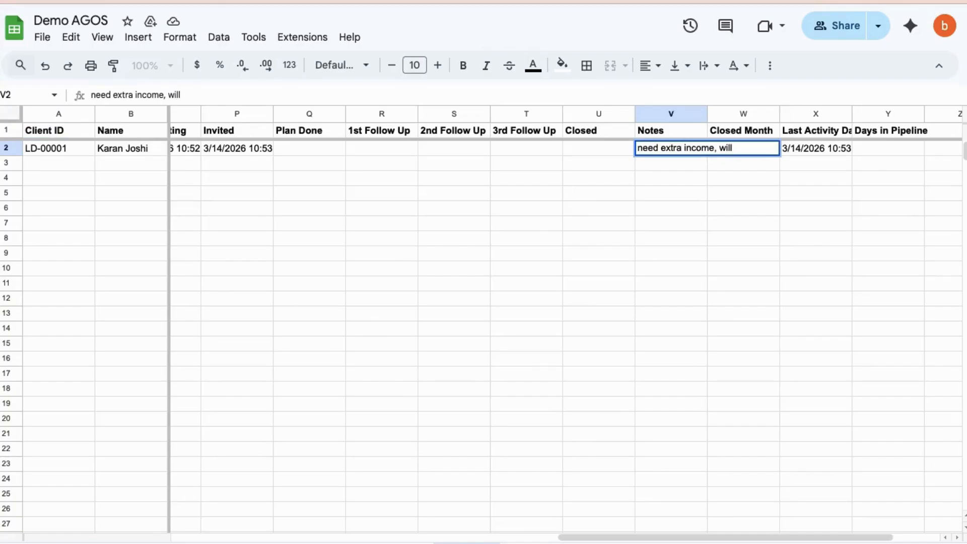
type(" be free on tue")
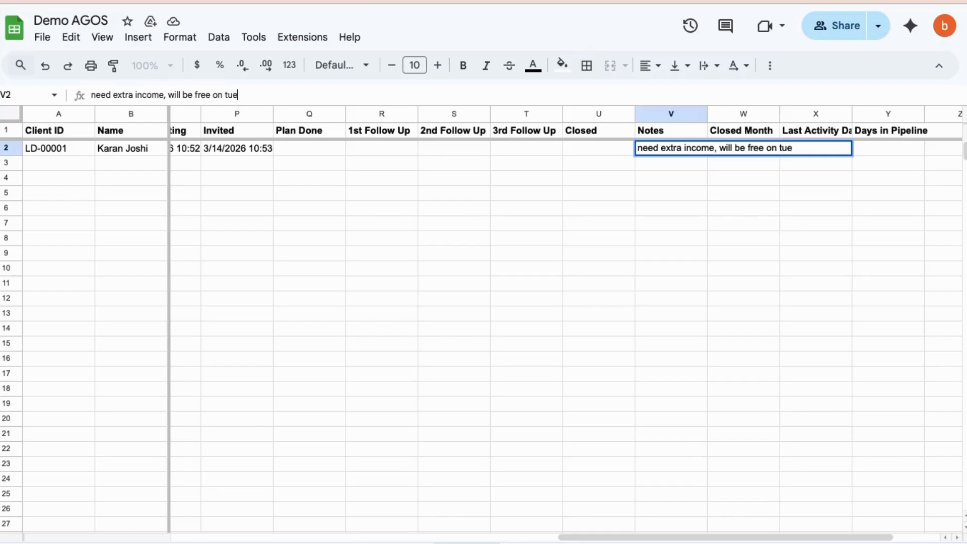
type("sday")
left_click(218, 195)
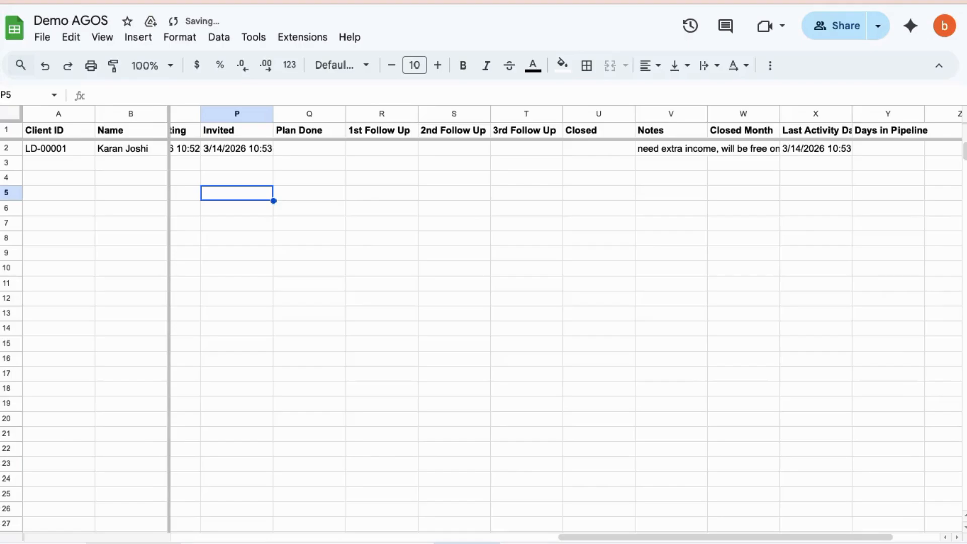
Check the Sales Dashboard and change Stages for lead LD-00001 to Plan Done in the sheet of invited leads
left_click(138, 543)
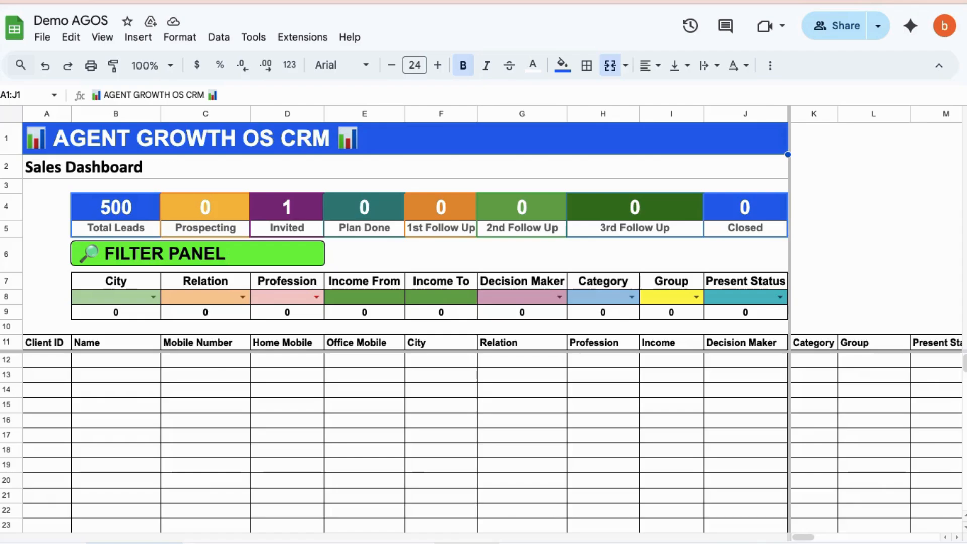
left_click(464, 543)
scroll(427, 235, "left", 5)
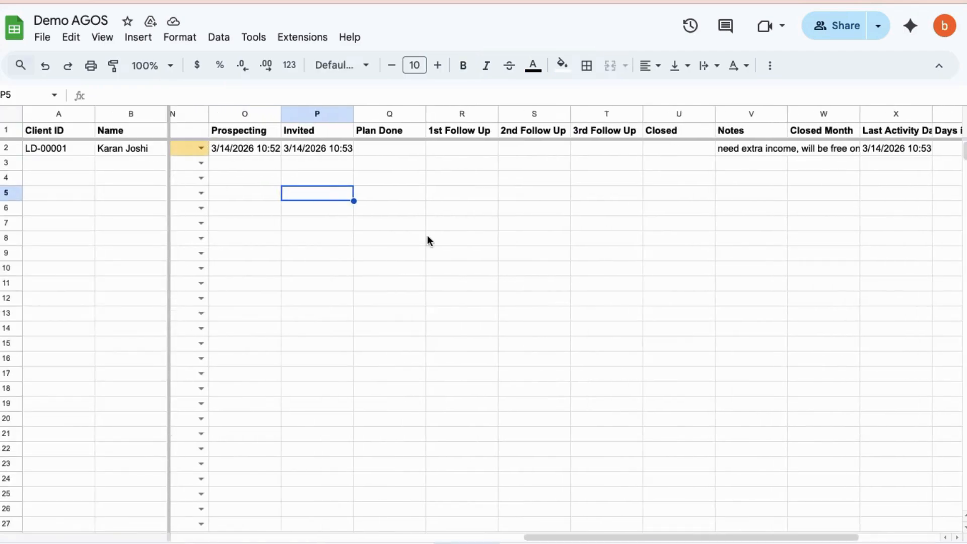
left_click(382, 144)
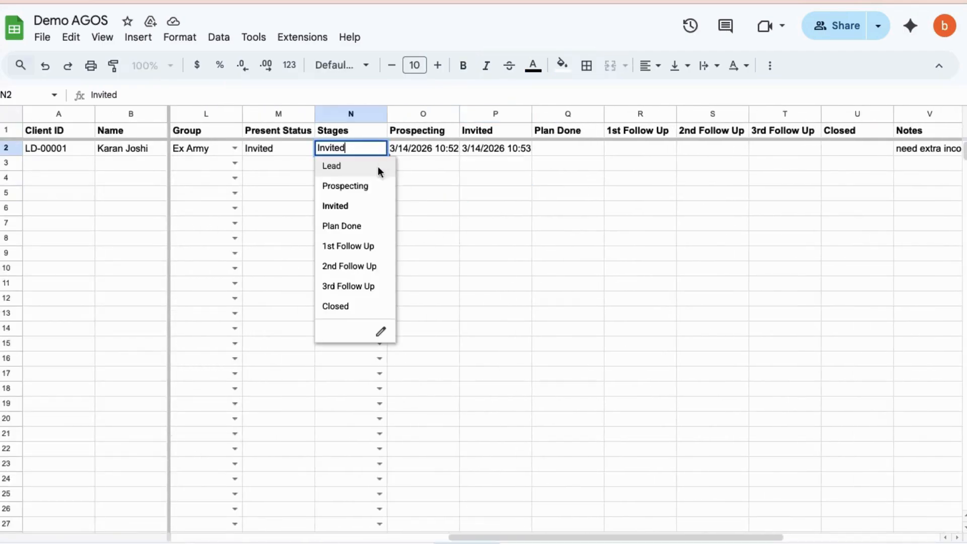
left_click(382, 224)
left_click(513, 236)
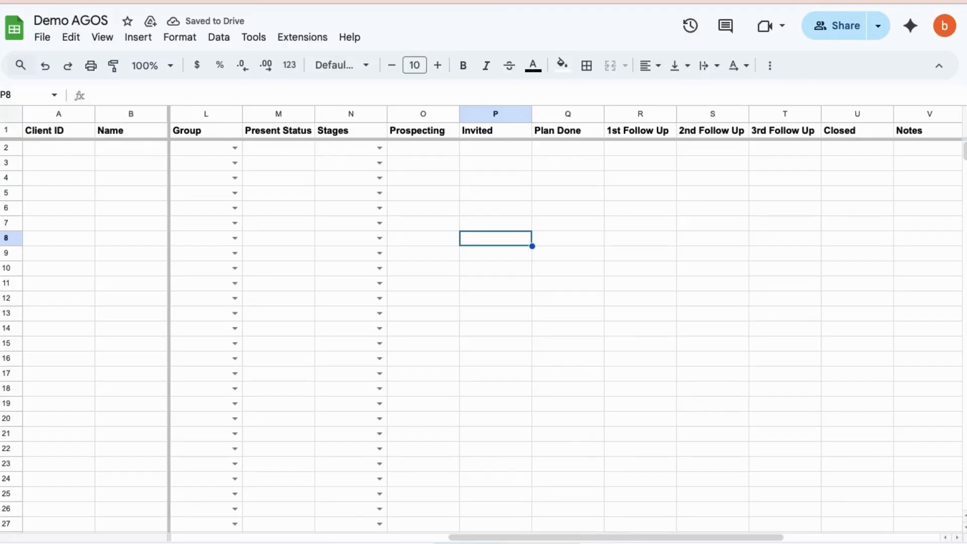
Check the dashboard's stage counts and examine the stage dates and note of lead LD-00001 in the sheet of plan-done leads
left_click(540, 543)
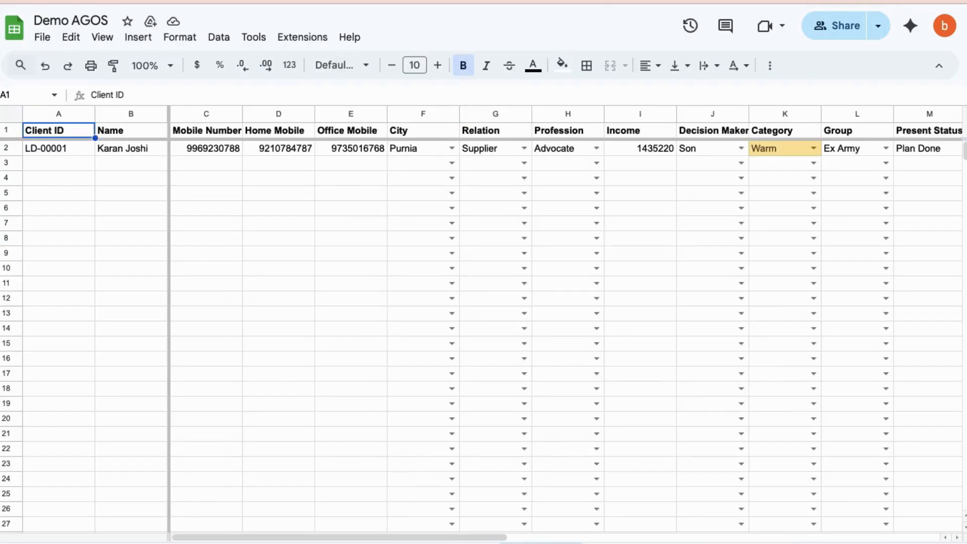
left_click(134, 543)
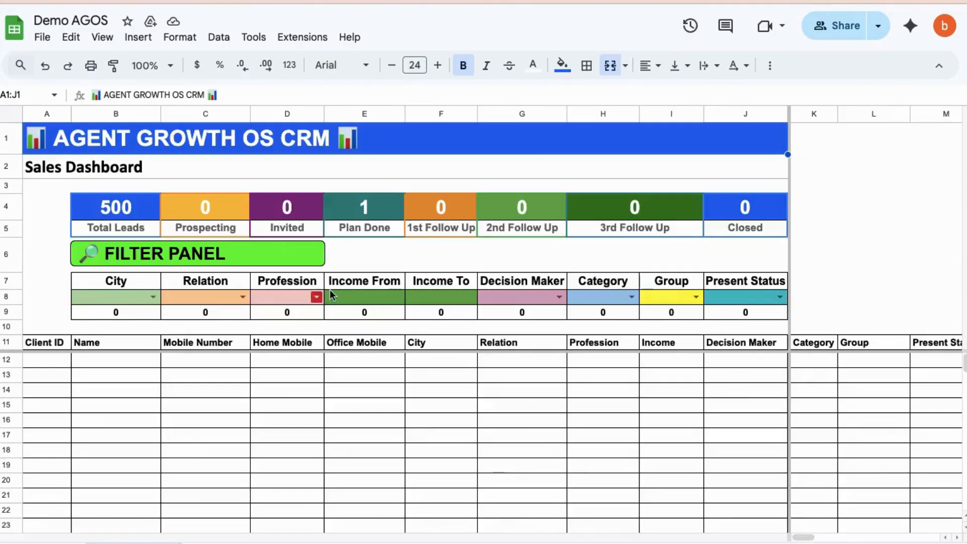
left_click(541, 542)
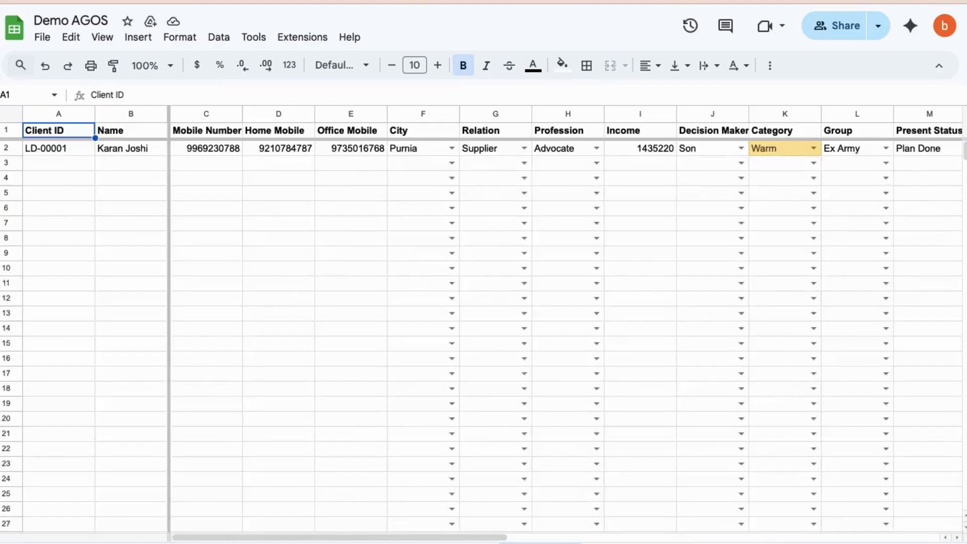
scroll(818, 149, "right", 9)
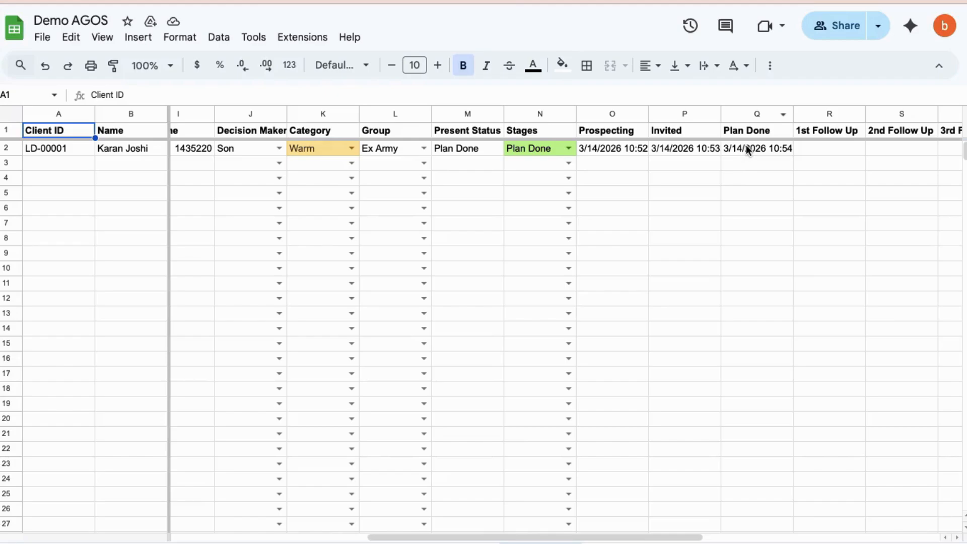
scroll(746, 144, "right", 6)
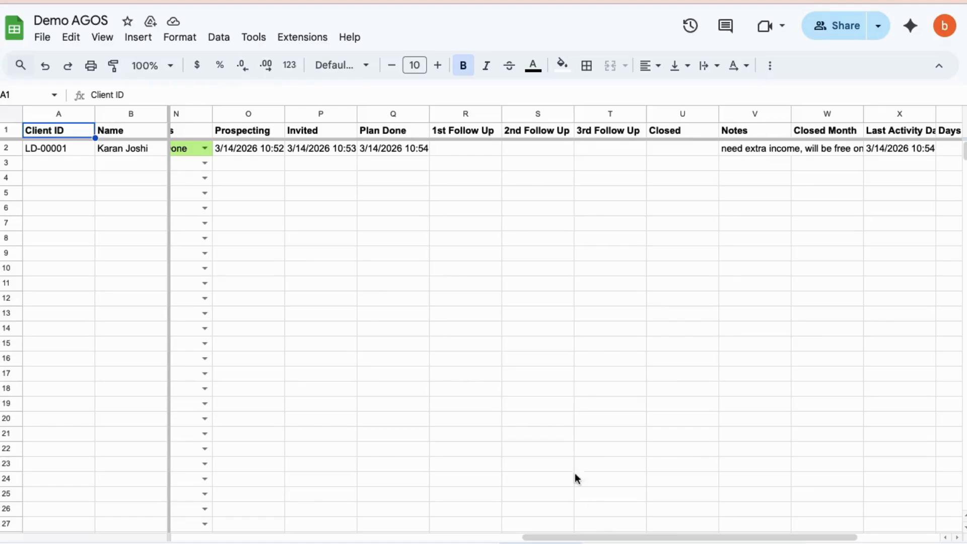
scroll(547, 355, "left", 1)
scroll(548, 355, "right", 1)
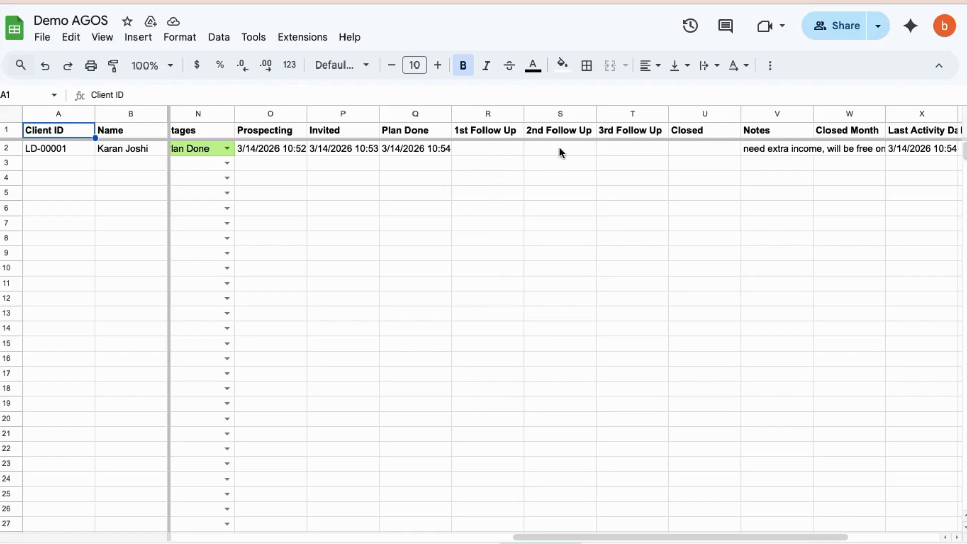
In the sheet of plan-done leads, change Stages for lead LD-00001 to 1st Follow Up
scroll(697, 146, "left", 3)
scroll(696, 150, "left", 3)
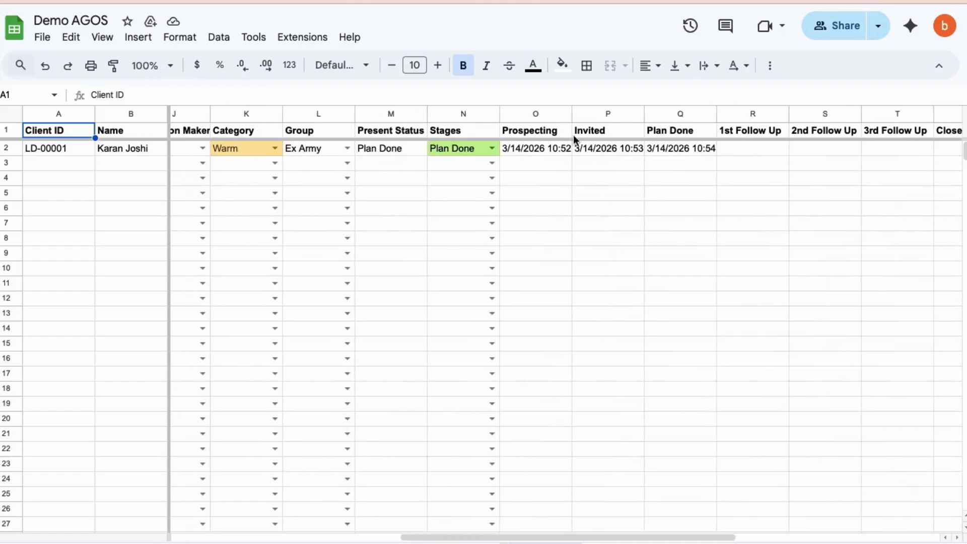
left_click(489, 147)
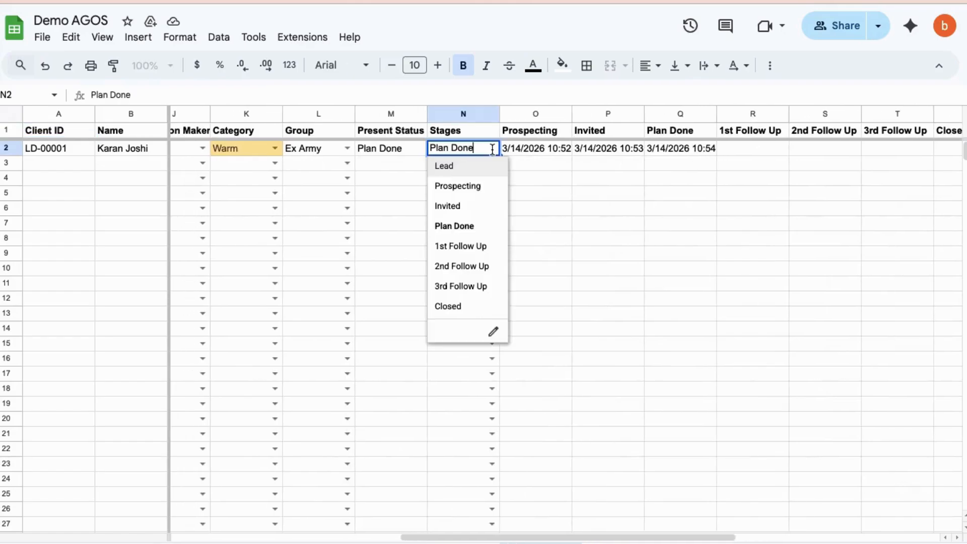
left_click(469, 248)
left_click(581, 285)
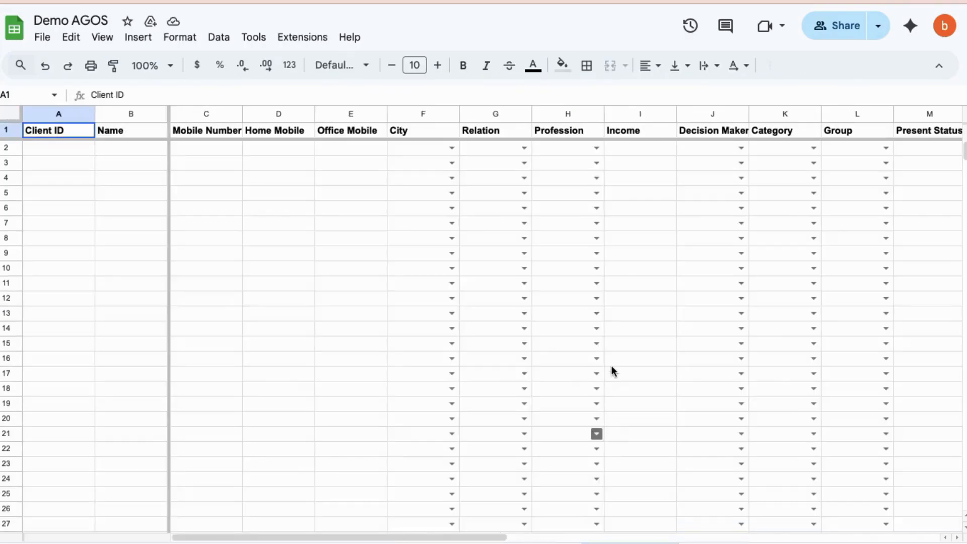
Review lead LD-00001 in the sheet of first follow-up leads and change its Stages value to Closed
scroll(696, 198, "right", 10)
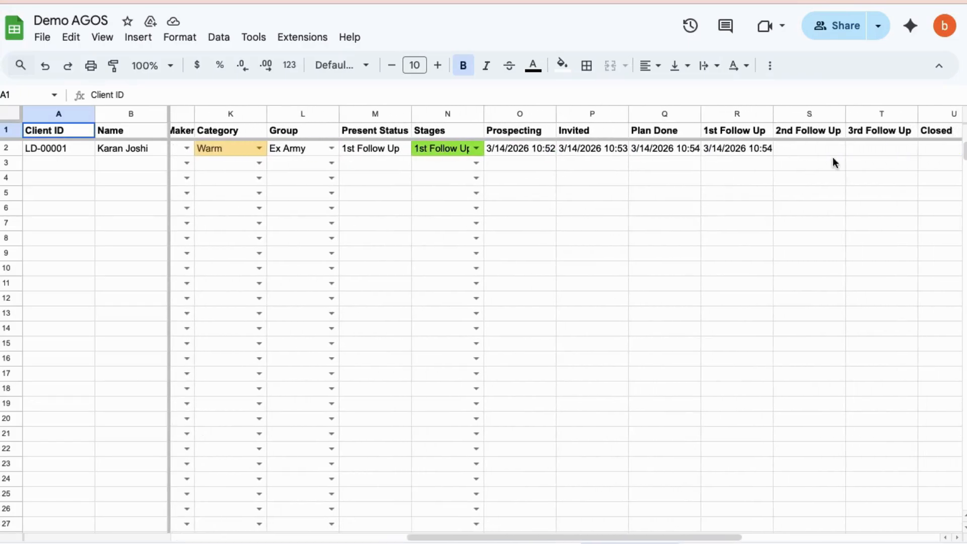
scroll(832, 156, "right", 4)
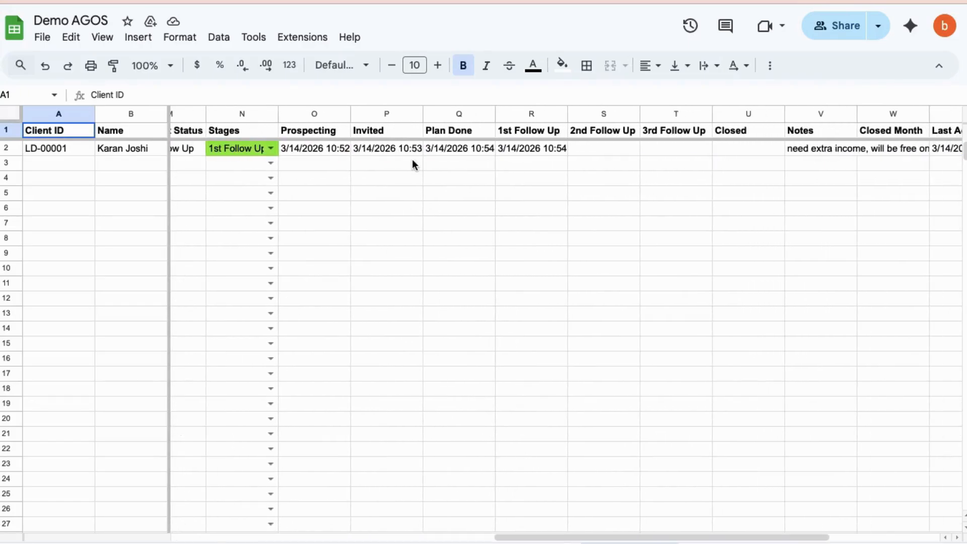
left_click(270, 148)
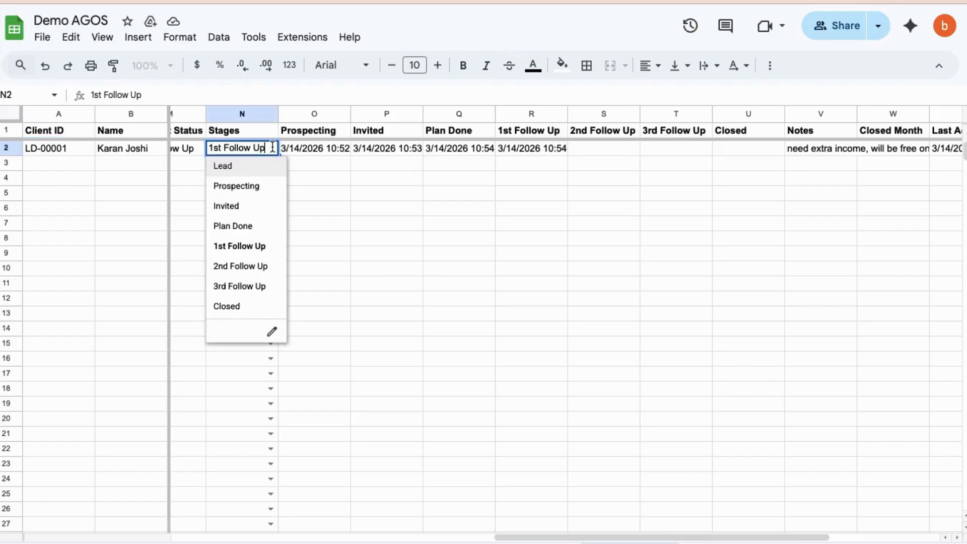
left_click(240, 307)
left_click(418, 302)
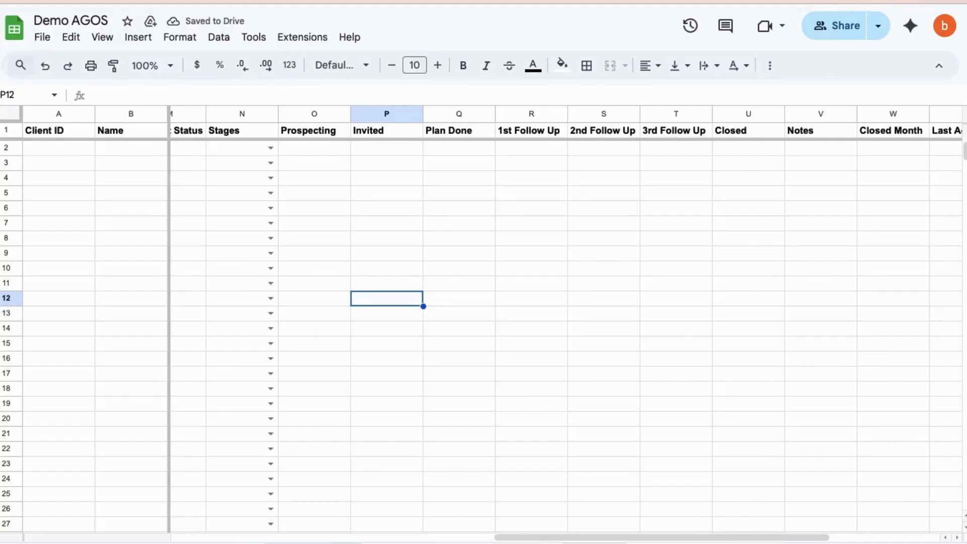
Examine lead LD-00001 in the sheet of closed leads and check the stage counts on the Sales Dashboard
scroll(598, 250, "right", 8)
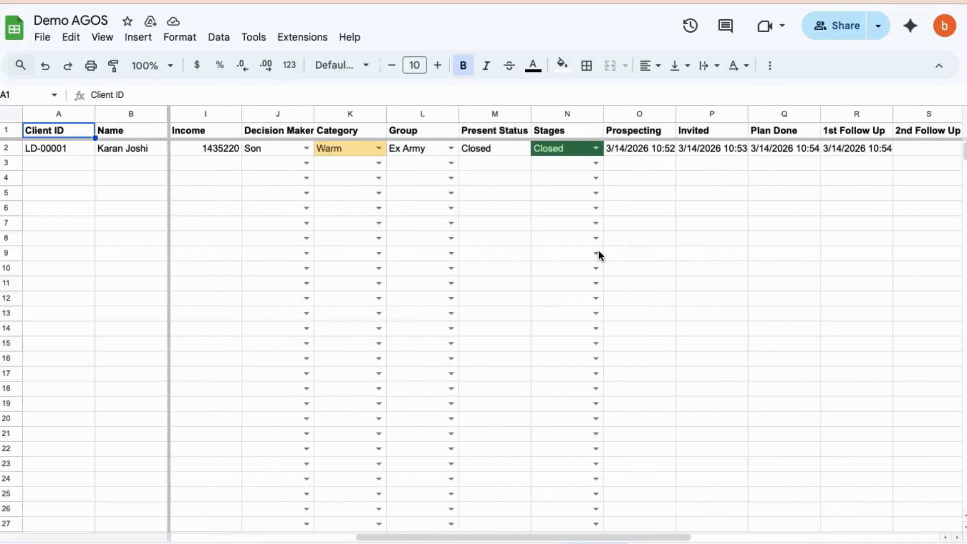
scroll(598, 250, "right", 1)
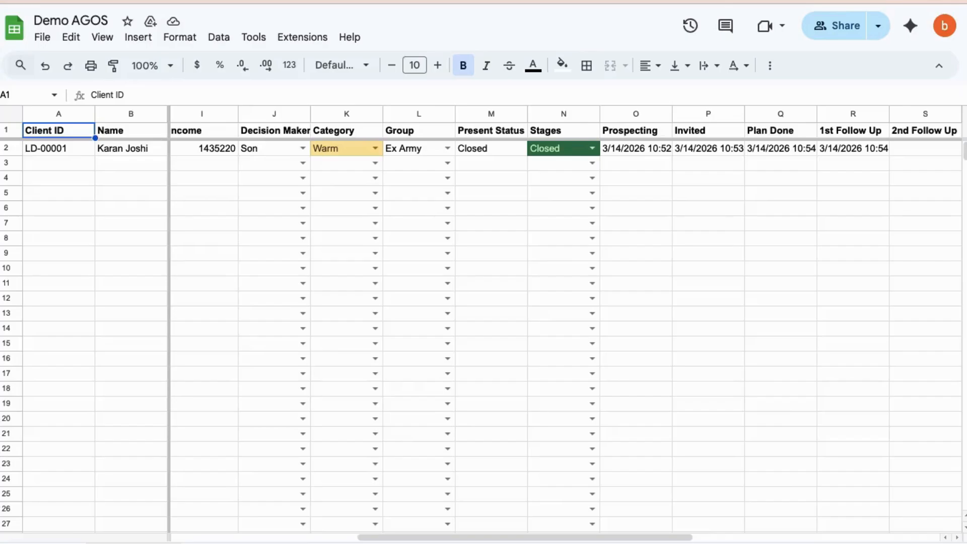
left_click(134, 543)
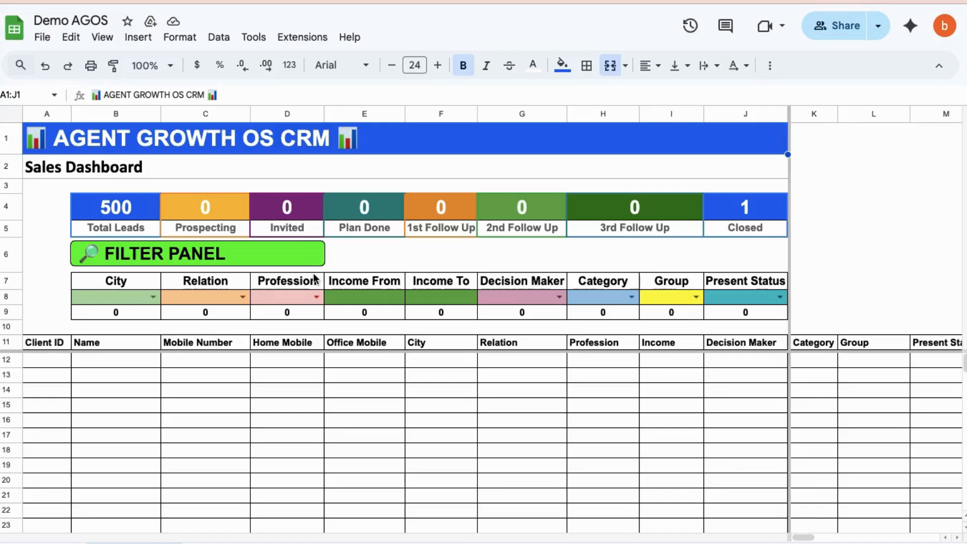
Filter the dashboard's leads by city Ajmer and relation Client
left_click(152, 298)
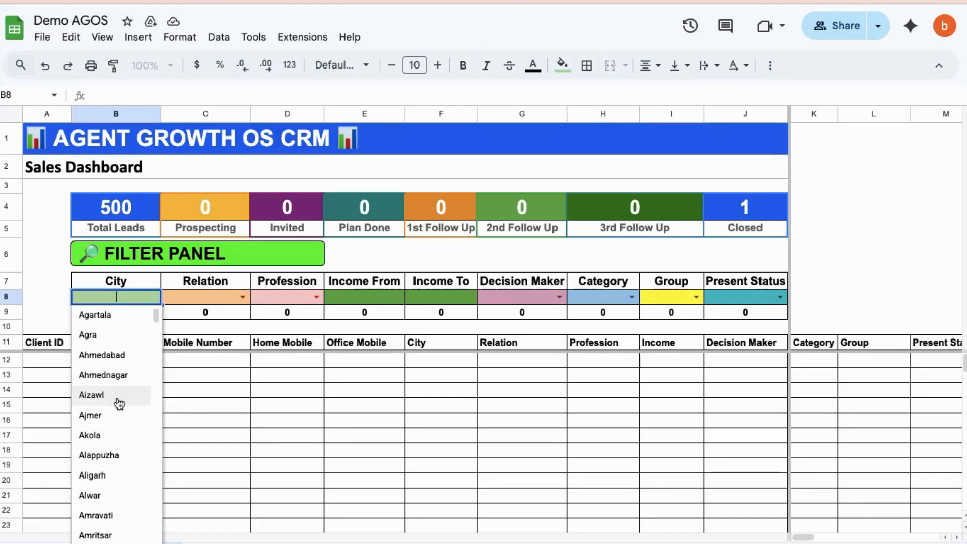
left_click(91, 415)
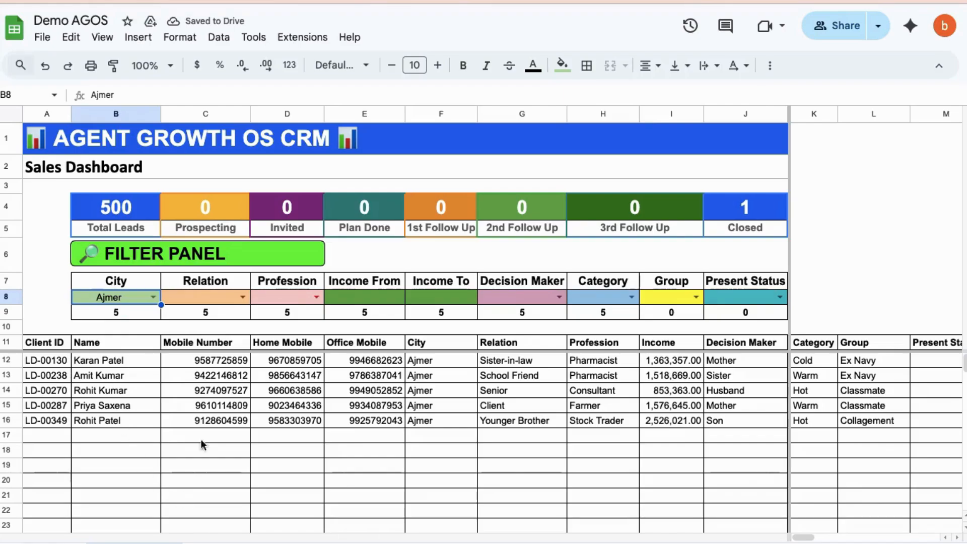
left_click(241, 296)
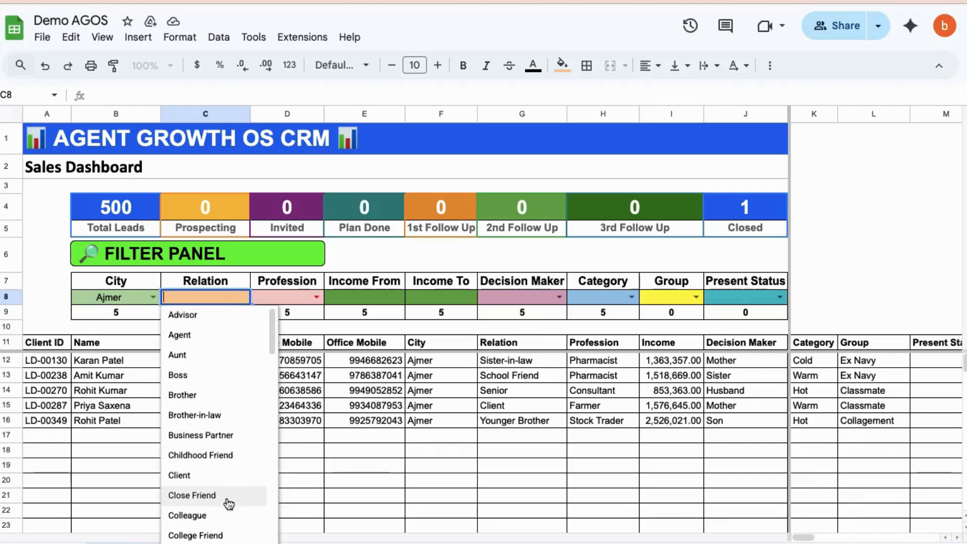
left_click(191, 476)
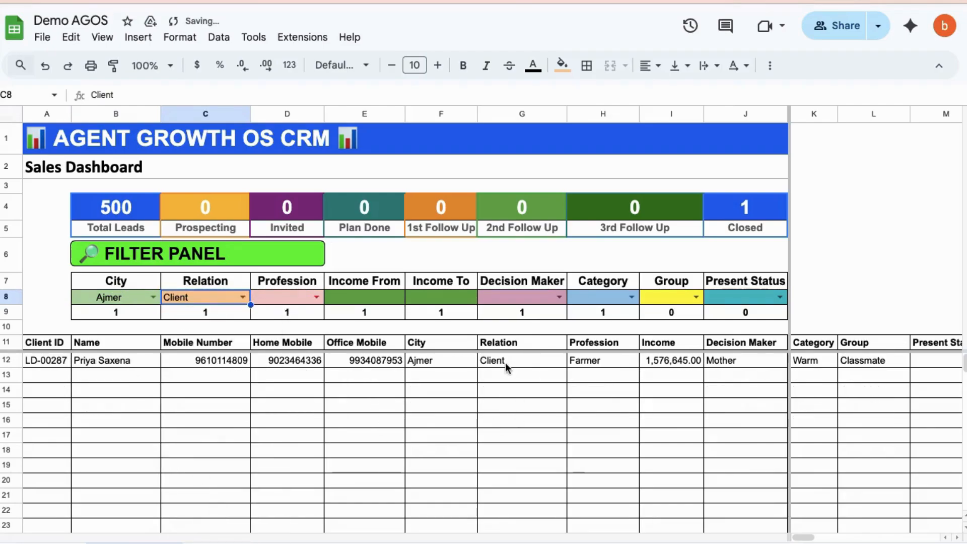
Clear the Relation filter and filter the Ajmer leads by profession Stock Trader
key("Delete")
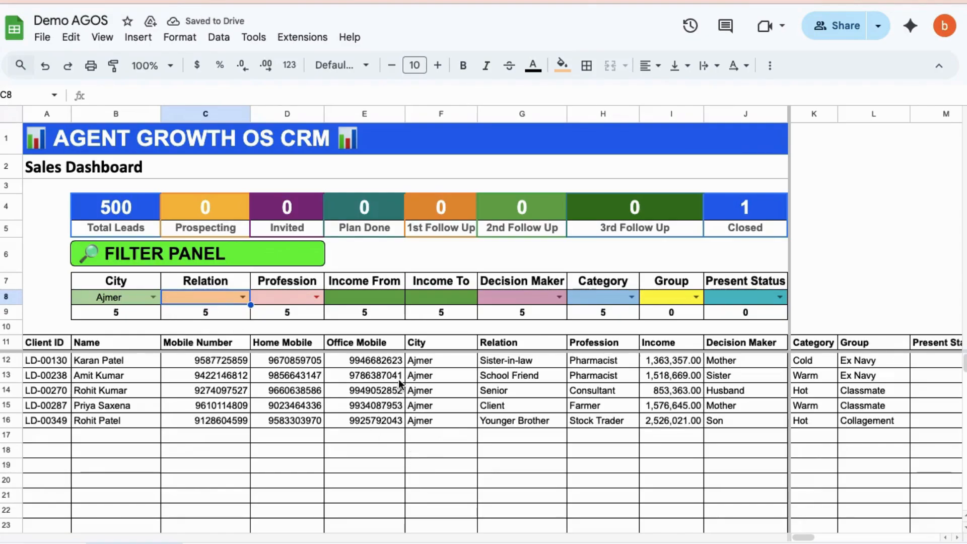
left_click(317, 297)
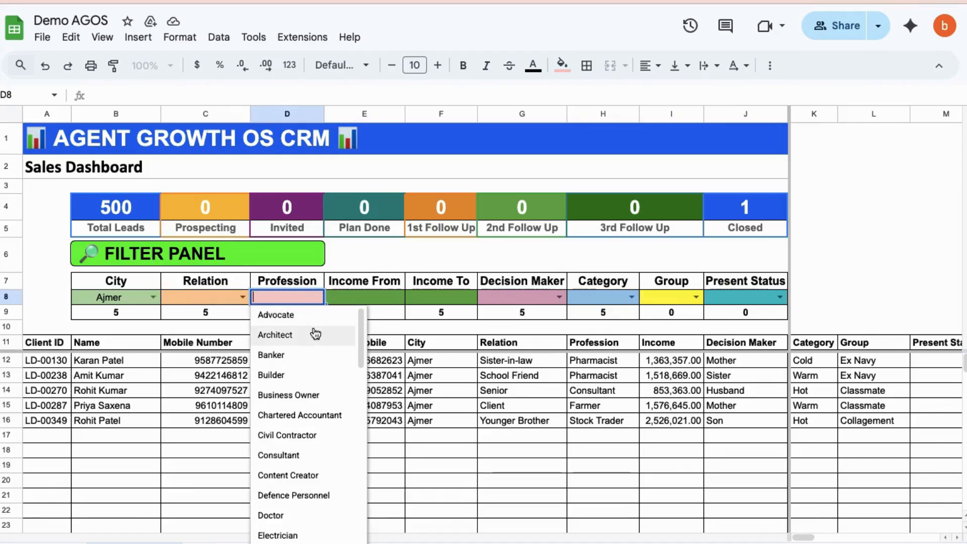
scroll(292, 502, "down", 10)
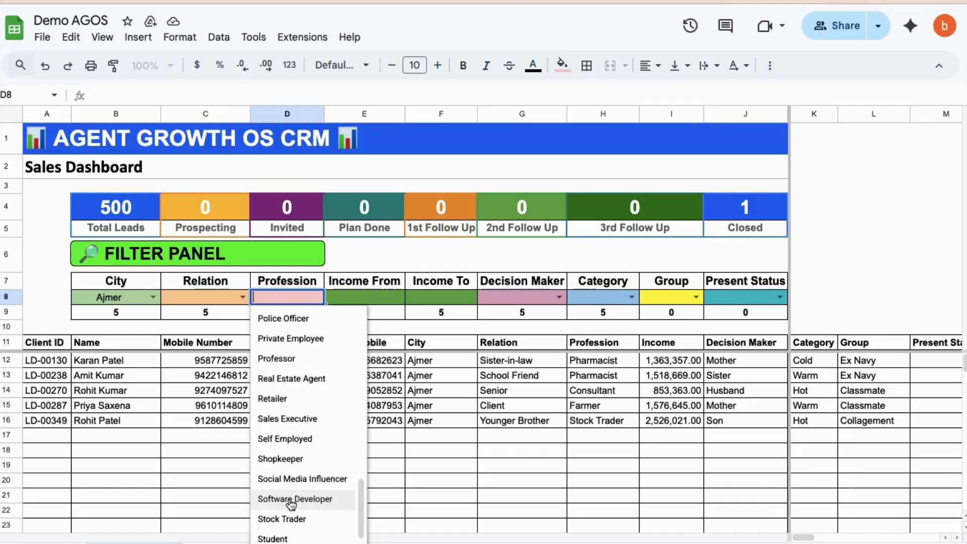
scroll(291, 504, "down", 5)
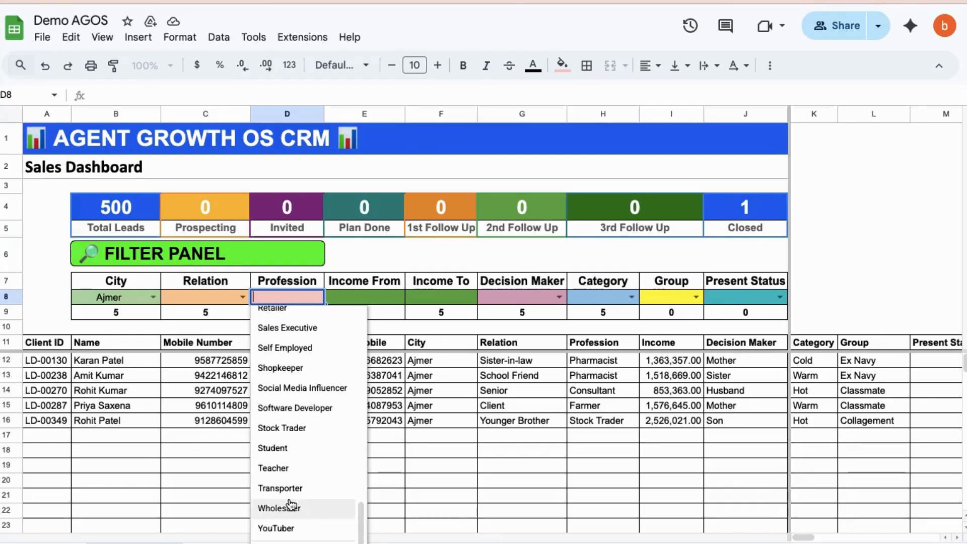
left_click(281, 427)
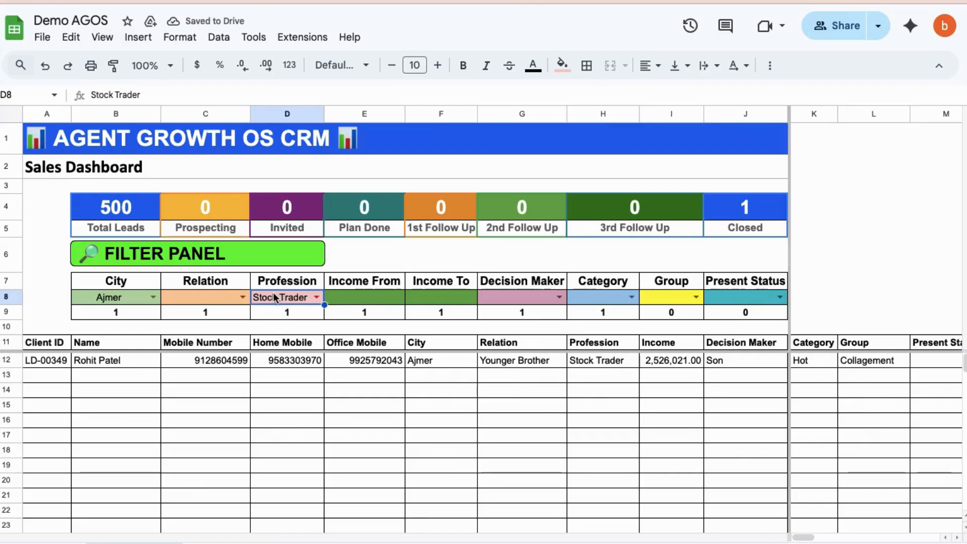
Clear the Profession and City filters and filter the dashboard's leads by present status Closed
key("Delete")
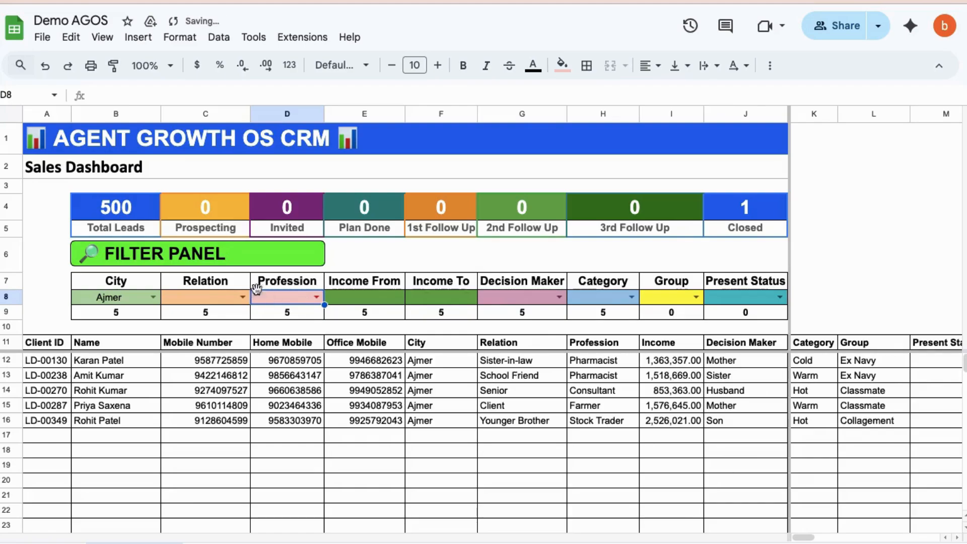
left_click(123, 297)
key("Delete")
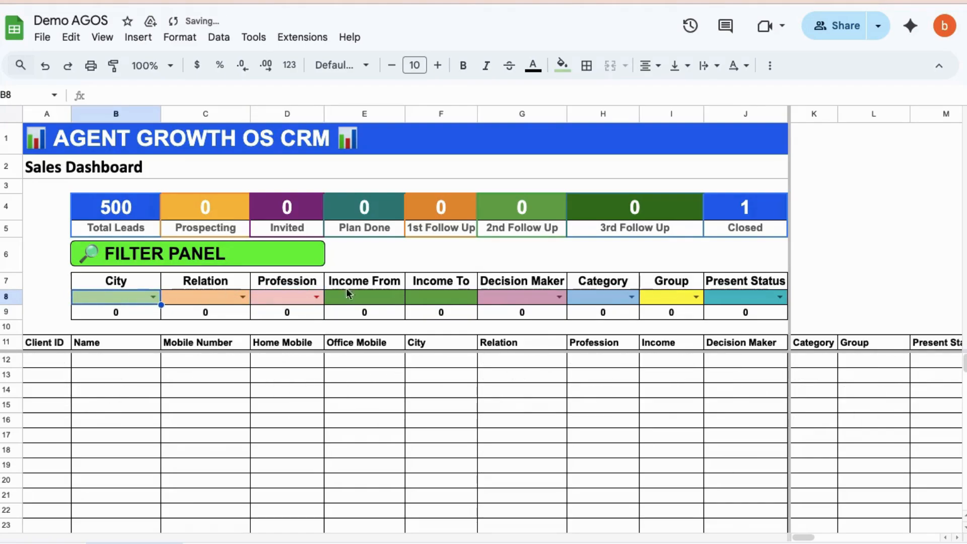
left_click(781, 297)
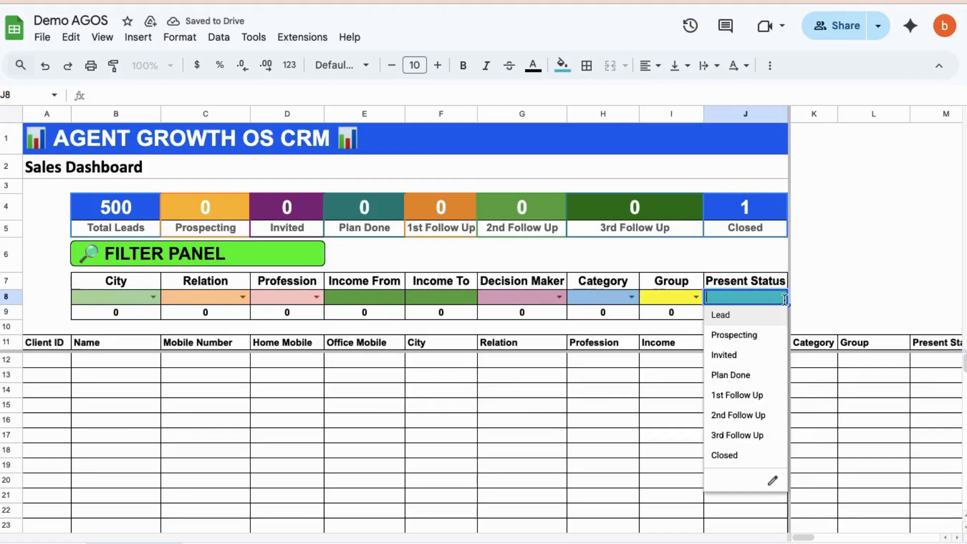
left_click(731, 455)
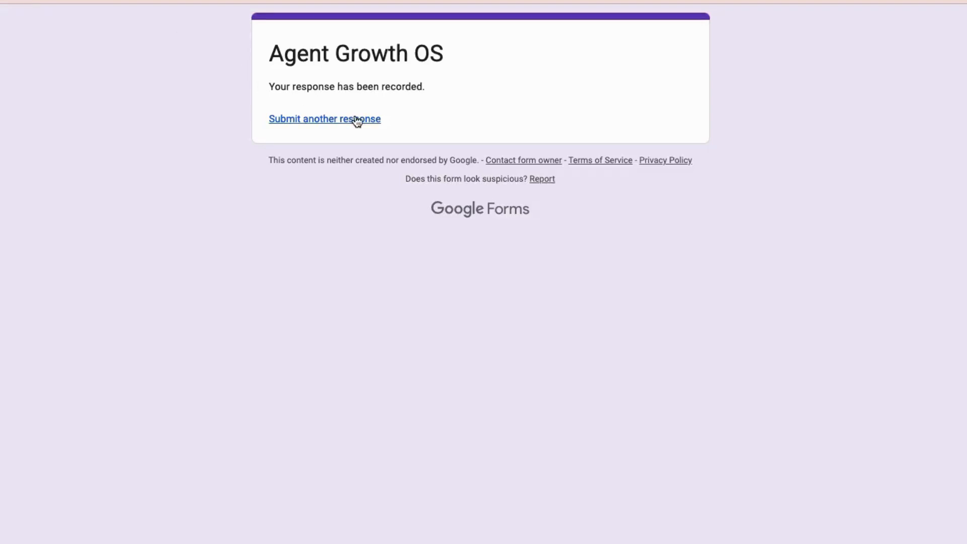
Switch to the Agent Growth OS form in Google Forms and start another response
left_click(331, 120)
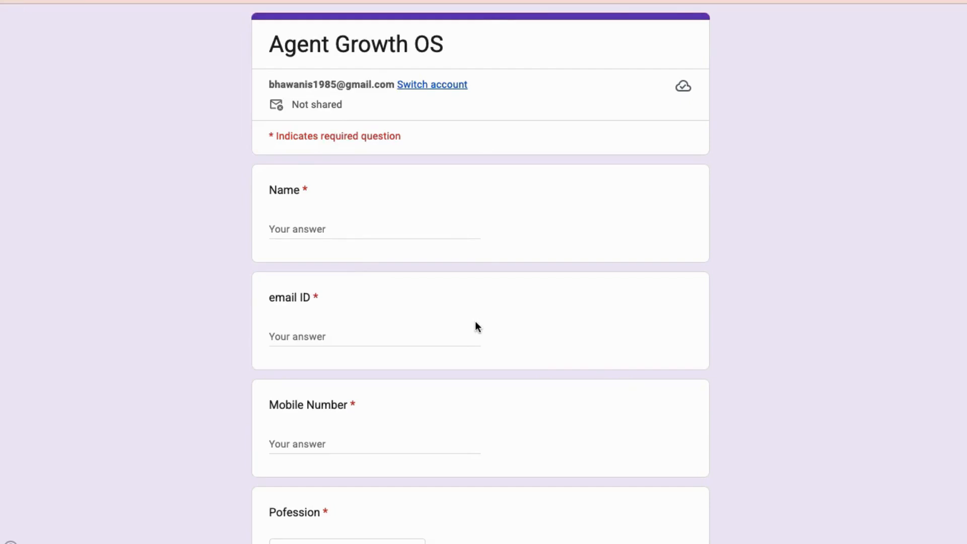
scroll(476, 324, "down", 3)
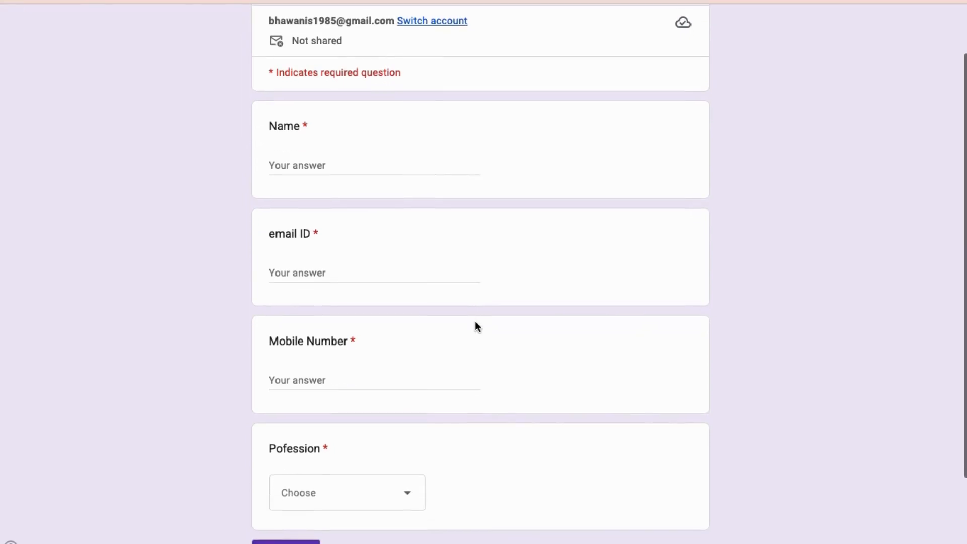